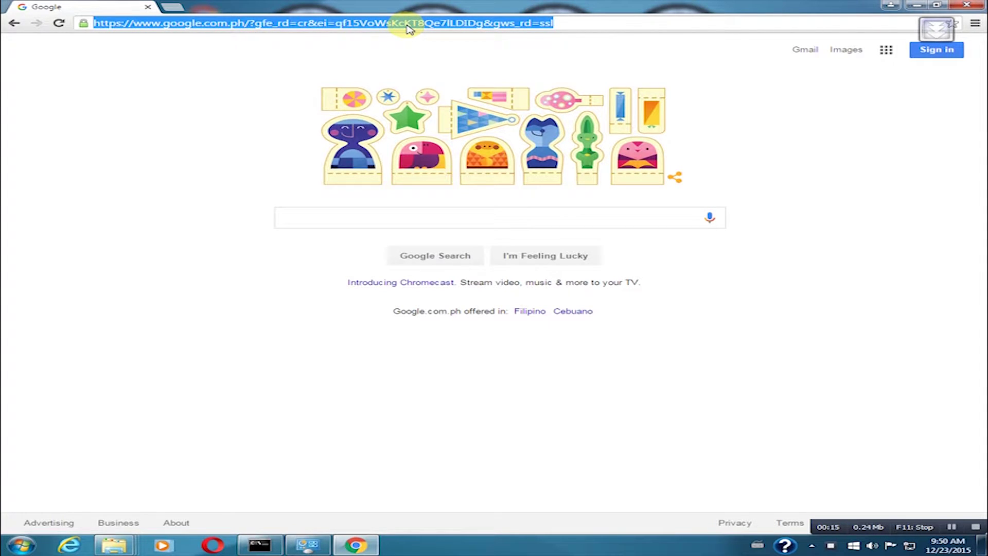
Step: Enter the controller address 10.1.1.239 in Chrome's address bar
{"action": "type", "text": "10.1.1.239"}
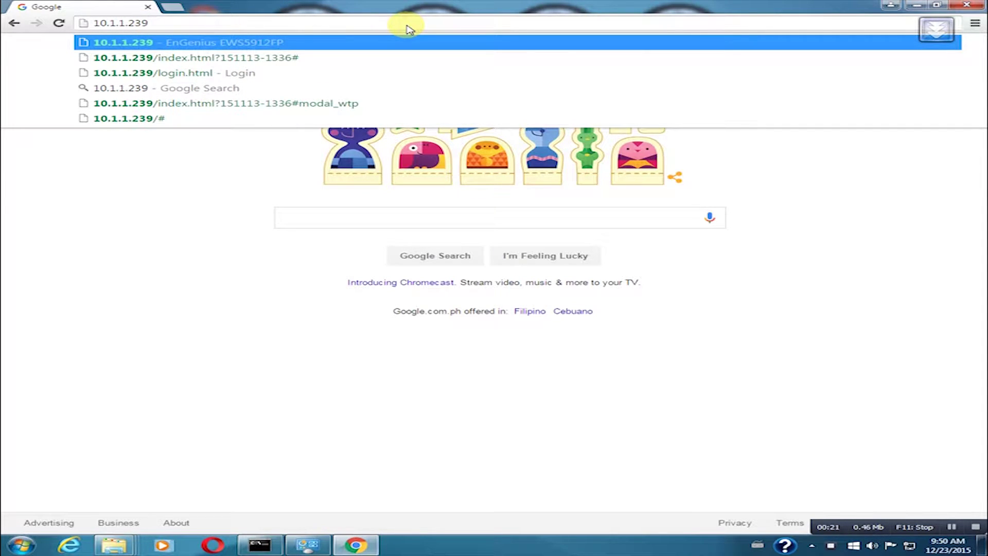
Step: Load the login page and sign in to the EWS5912FP with the administrator username and password
{"action": "key", "text": "Return"}
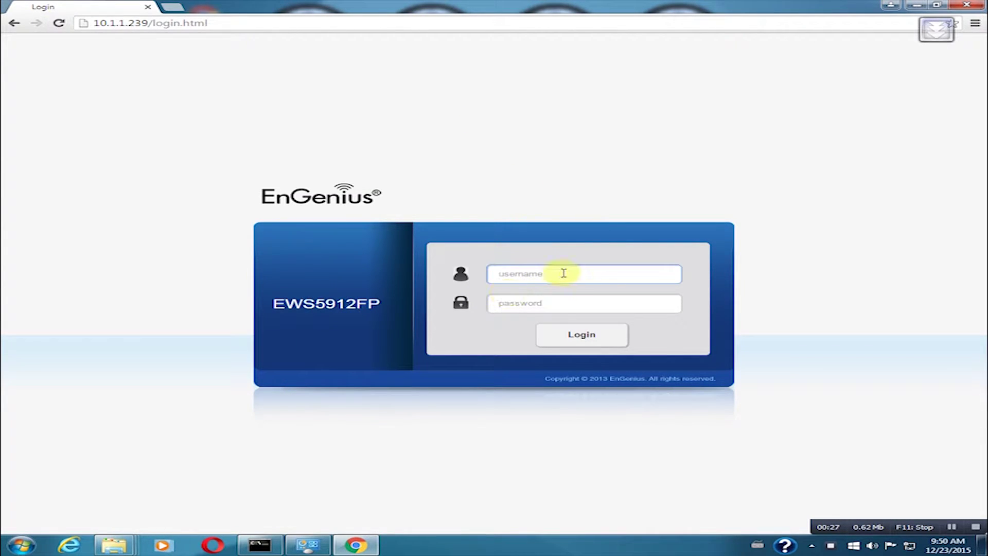
{"action": "type", "text": "admin"}
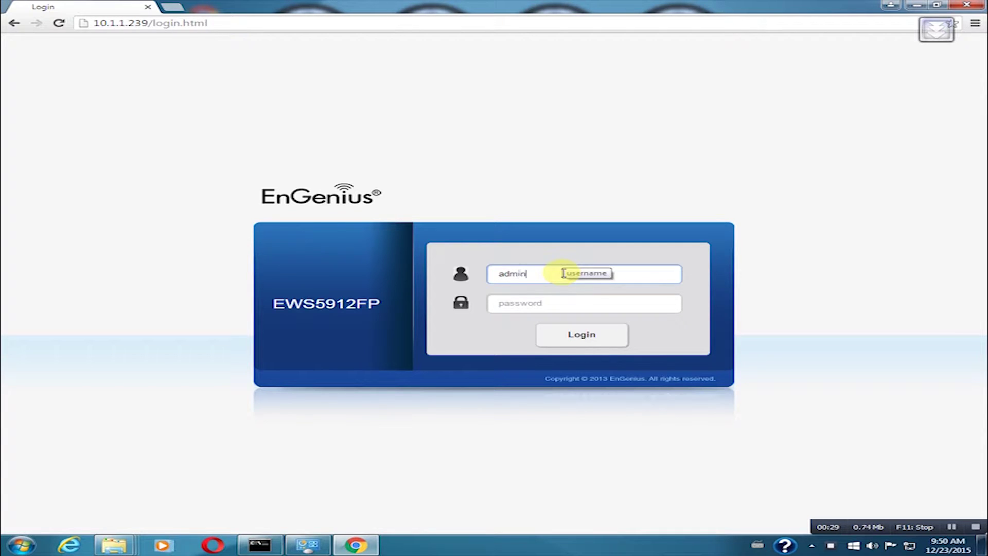
{"action": "key", "text": "Tab"}
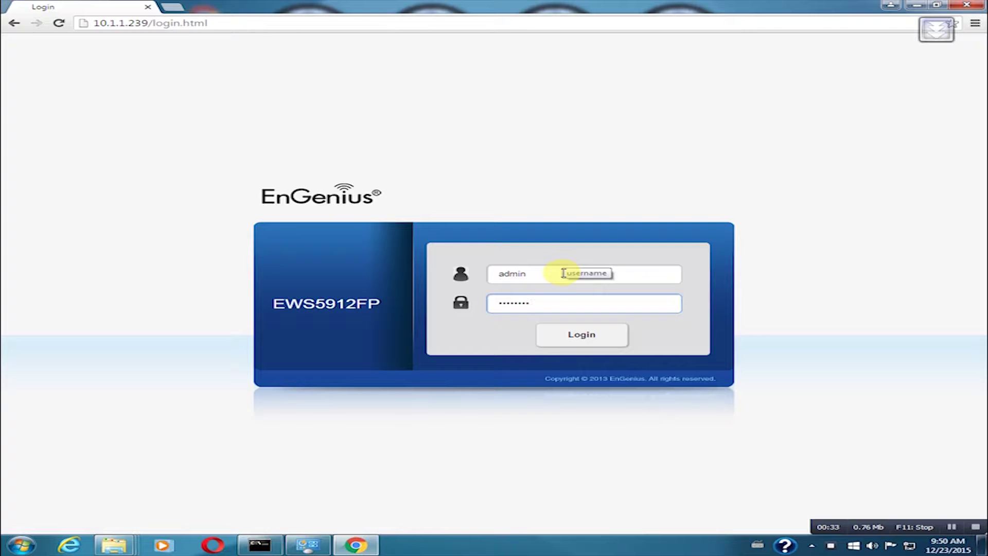
{"action": "key", "text": "Return"}
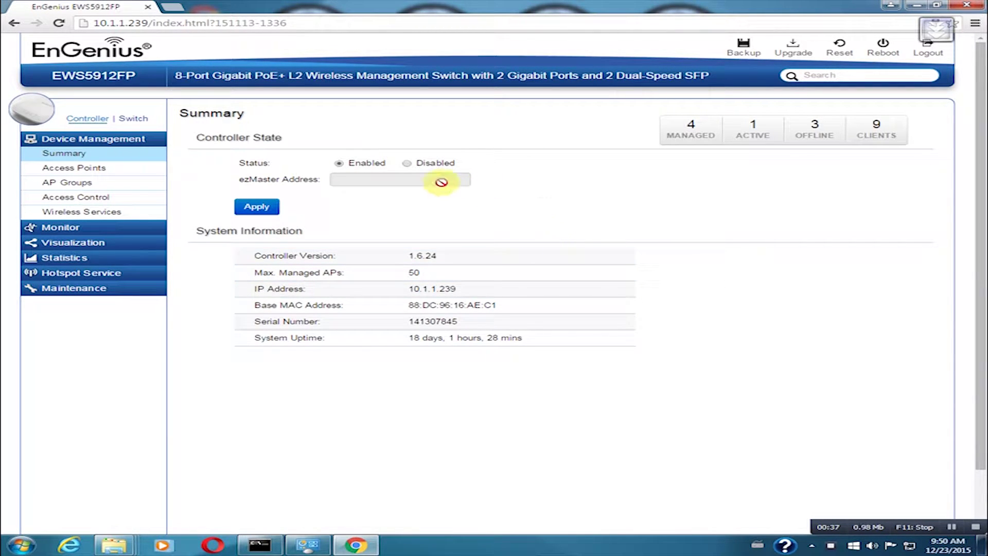
Step: Open Device Management > Access Points and reveal the newly detected EWS360AP
{"action": "left_click", "coordinate": [90, 173]}
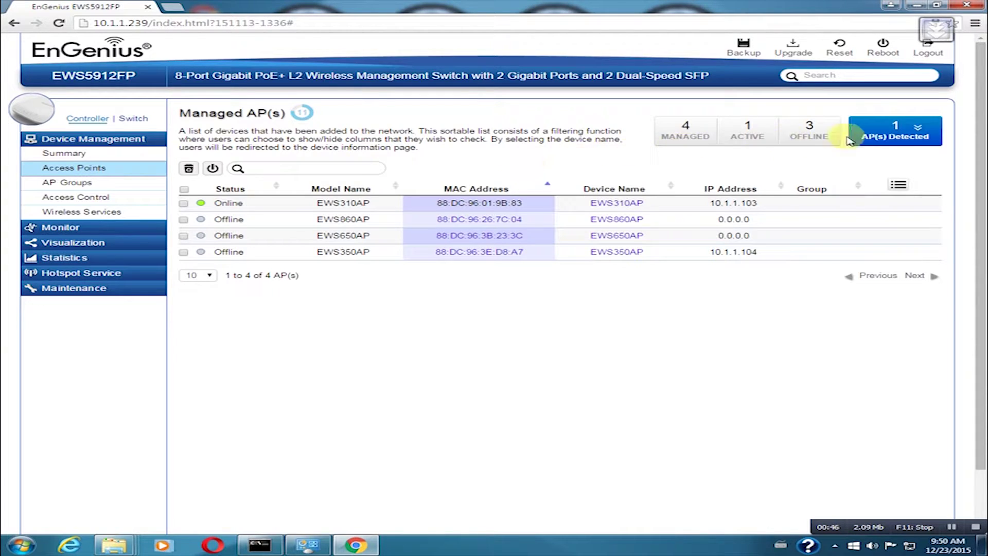
{"action": "left_click", "coordinate": [896, 134]}
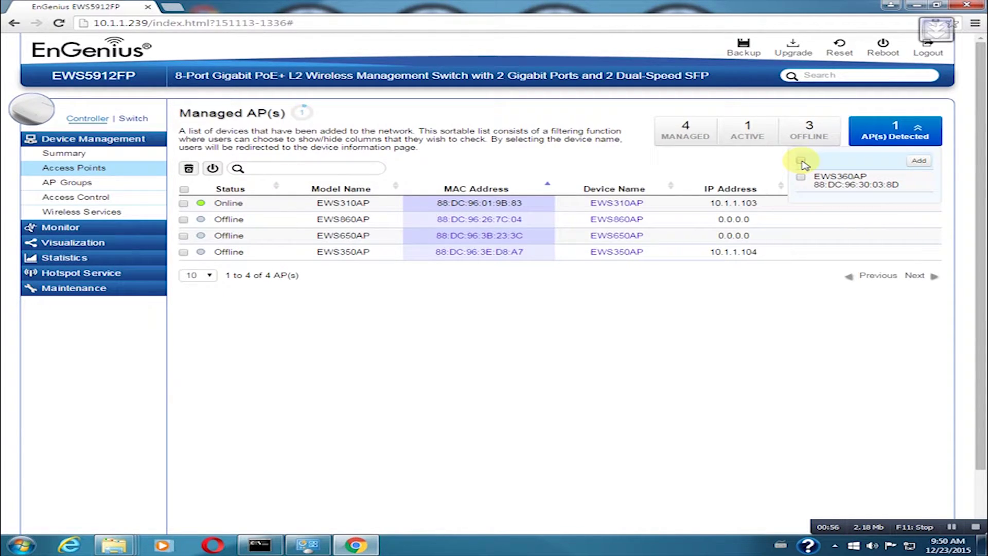
Step: Select the detected EWS360AP and add it, bringing up its IP Assignment dialog
{"action": "left_click", "coordinate": [802, 162]}
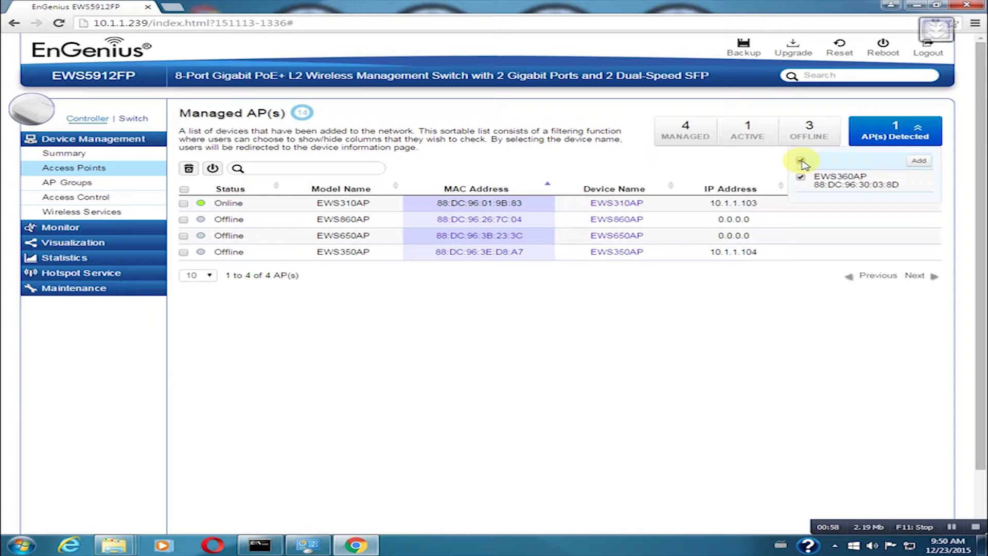
{"action": "left_click", "coordinate": [917, 161]}
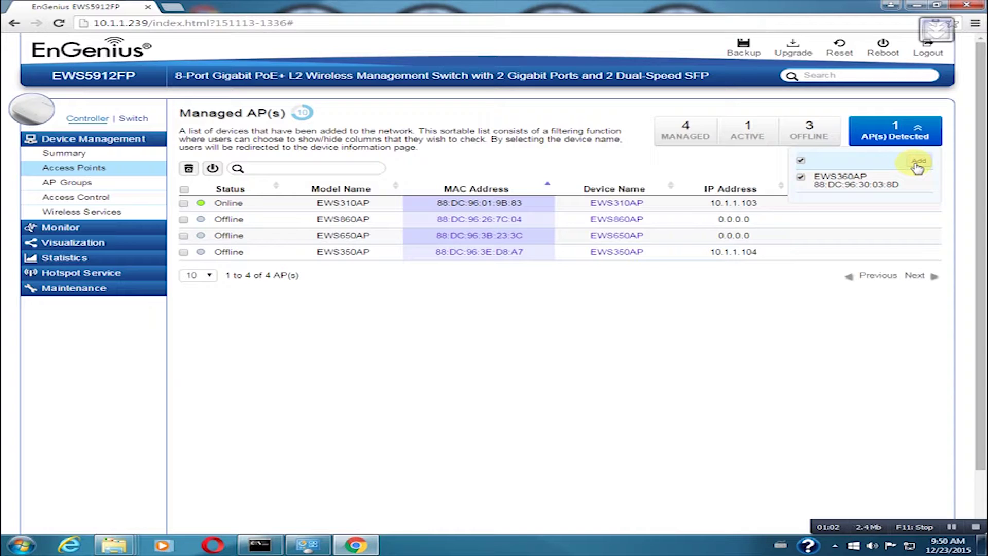
{"action": "left_click", "coordinate": [913, 162]}
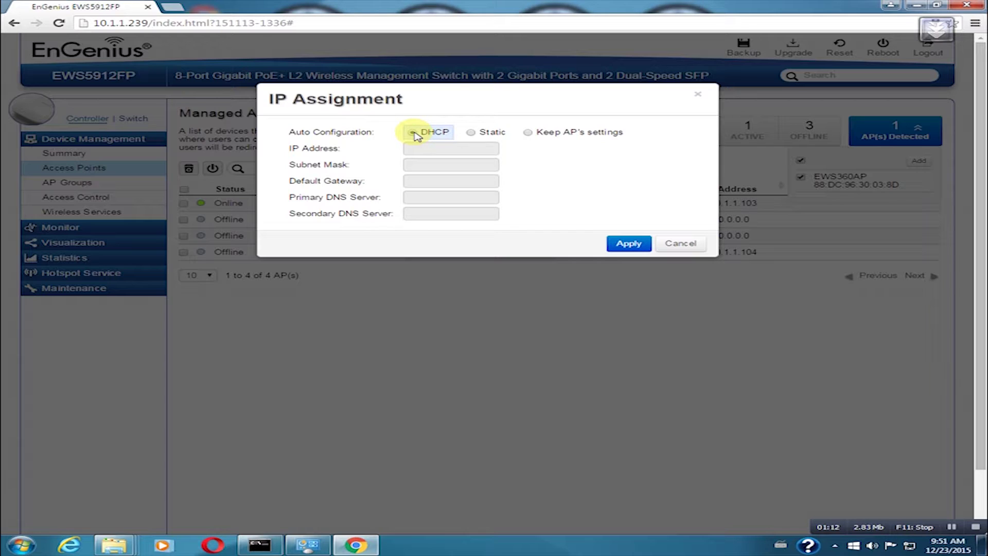
Step: Apply DHCP auto configuration so EWS360AP comes online at 10.1.1.154
{"action": "left_click", "coordinate": [624, 245]}
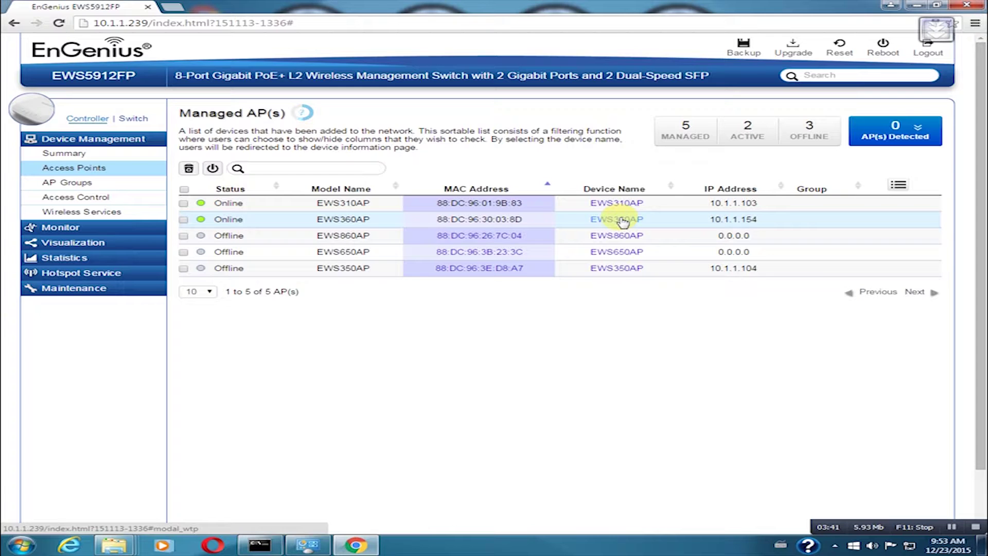
Step: In EWS360AP's wireless settings, change the Device Name to OFFICE and leave the password fields blank
{"action": "left_click", "coordinate": [623, 221]}
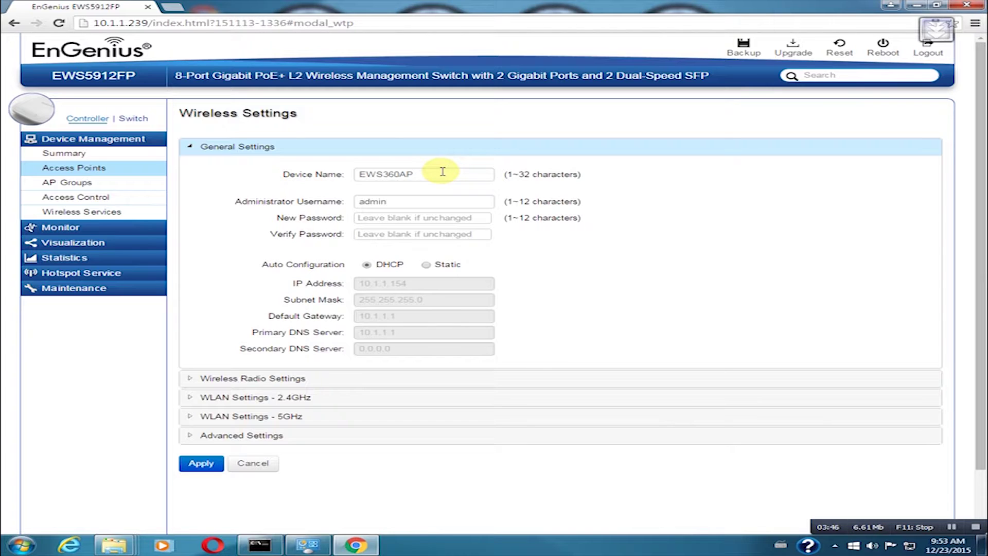
{"action": "left_click", "coordinate": [423, 174]}
{"action": "left_click_drag", "start_coordinate": [441, 171], "coordinate": [280, 175]}
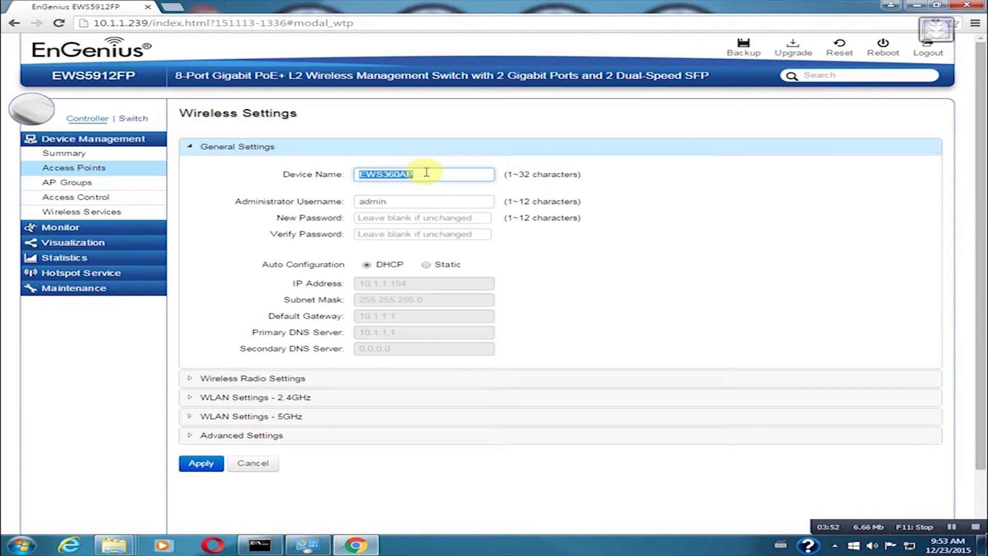
{"action": "type", "text": "OFFICE"}
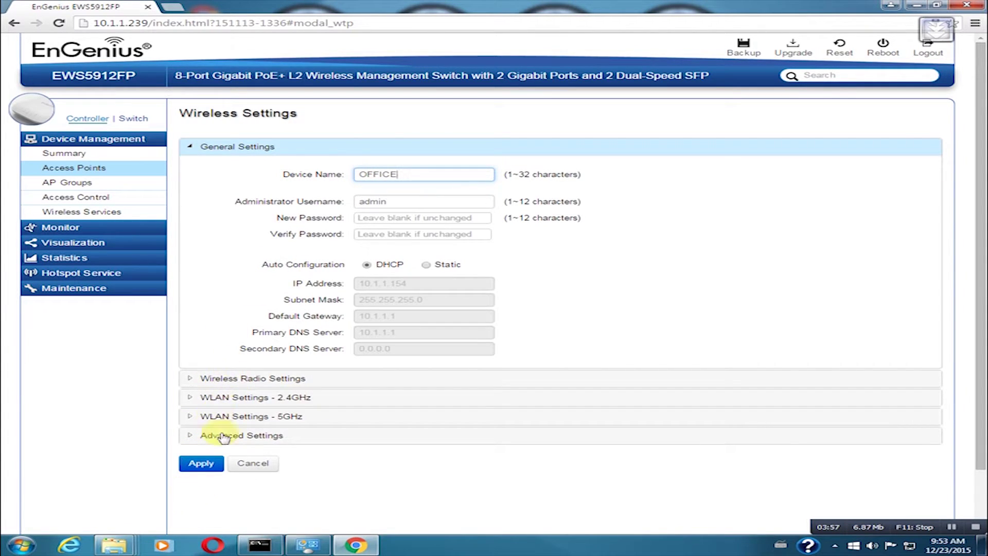
{"action": "left_click", "coordinate": [201, 466]}
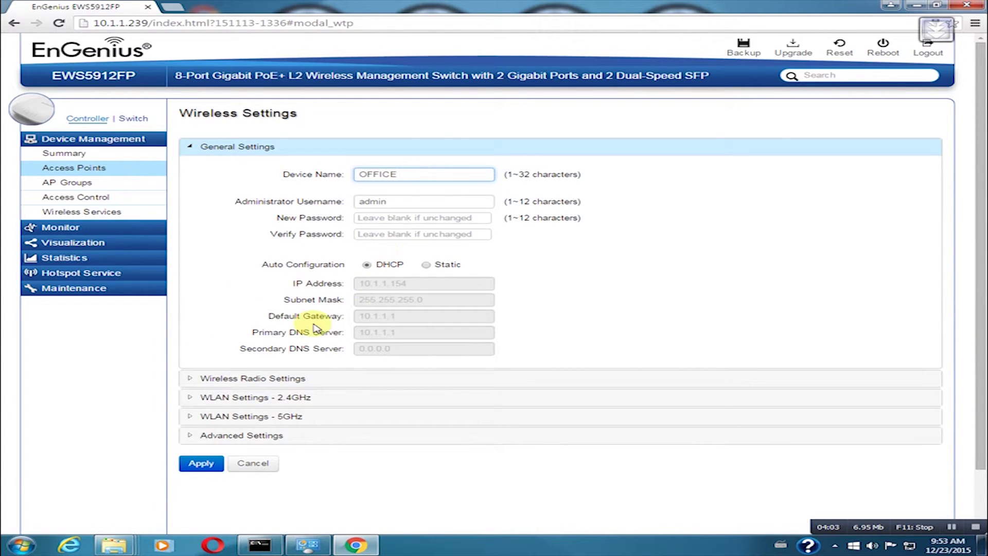
{"action": "left_click", "coordinate": [393, 216]}
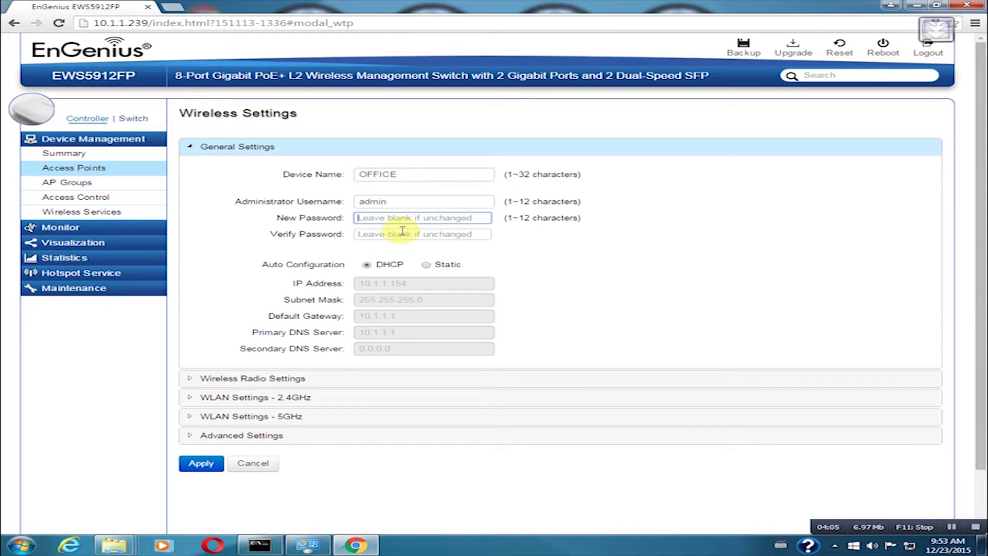
{"action": "left_click", "coordinate": [410, 233]}
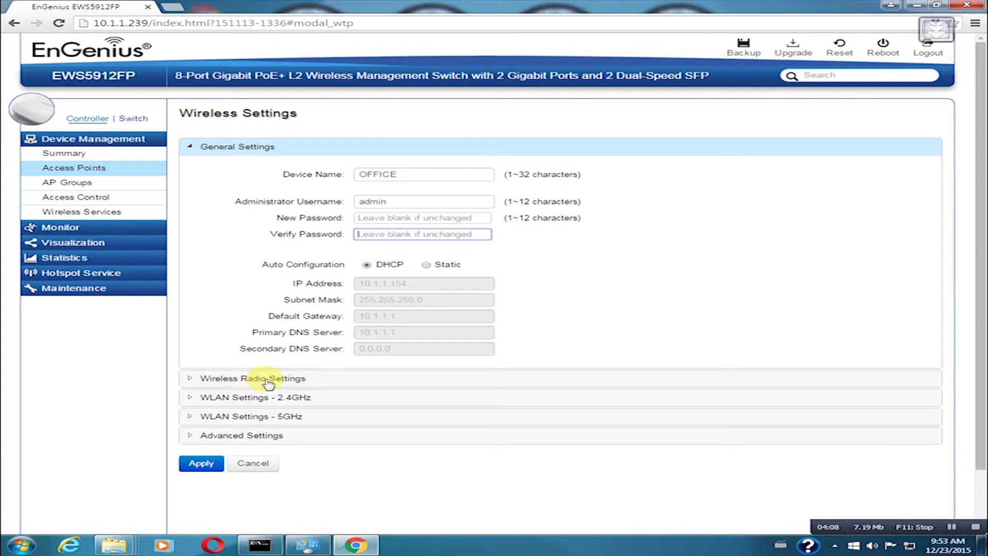
Step: Set the 2.4GHz radio to 802.11 b/g/n Mixed, 20MHz, Ch1 - 2.412GHz and 14dBm
{"action": "left_click", "coordinate": [268, 381]}
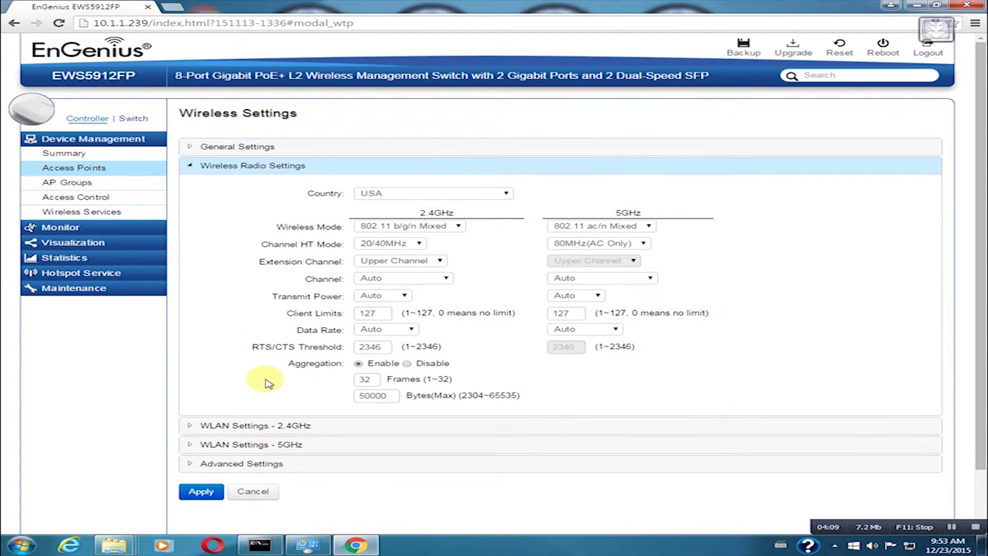
{"action": "left_click", "coordinate": [411, 227]}
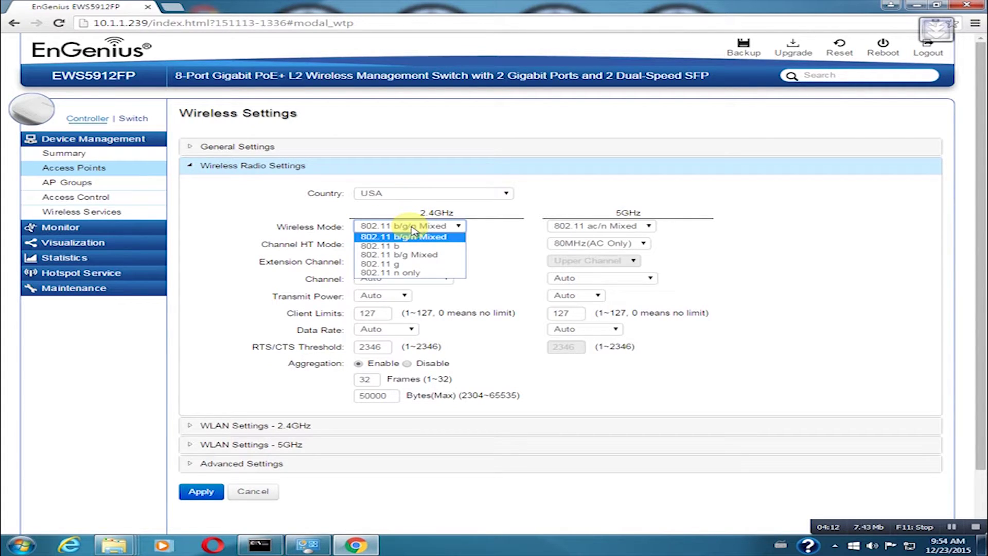
{"action": "left_click", "coordinate": [411, 236]}
{"action": "left_click", "coordinate": [400, 244]}
{"action": "left_click", "coordinate": [395, 272]}
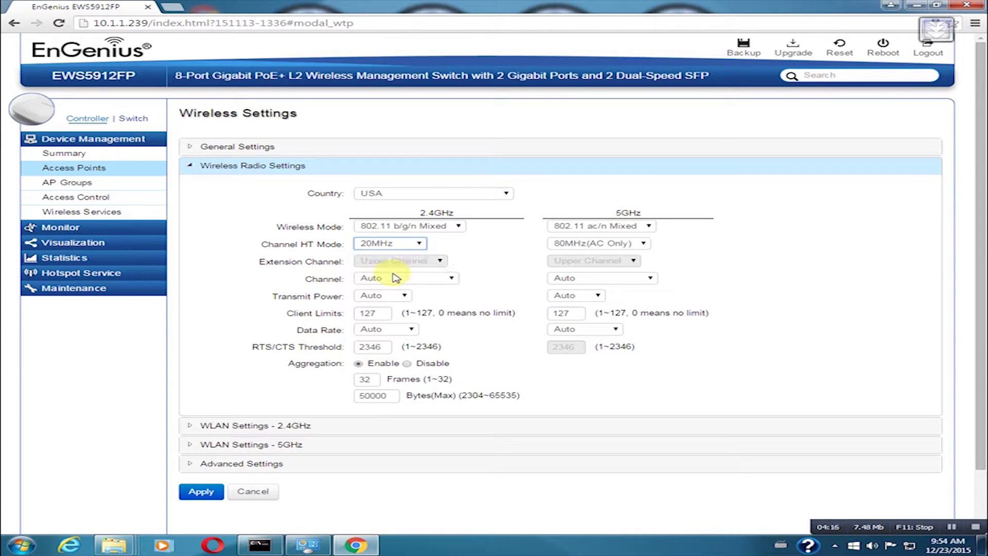
{"action": "left_click", "coordinate": [428, 278]}
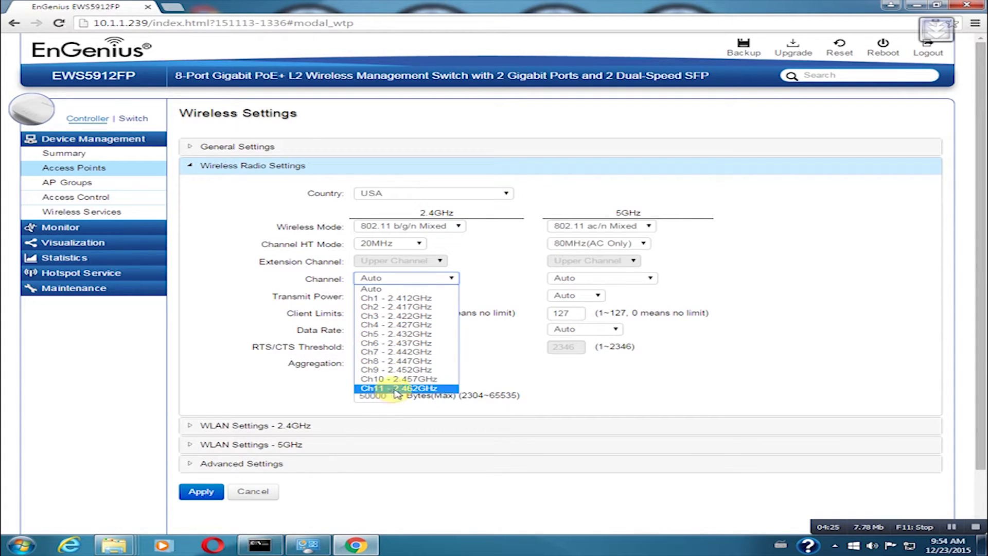
{"action": "left_click", "coordinate": [381, 299]}
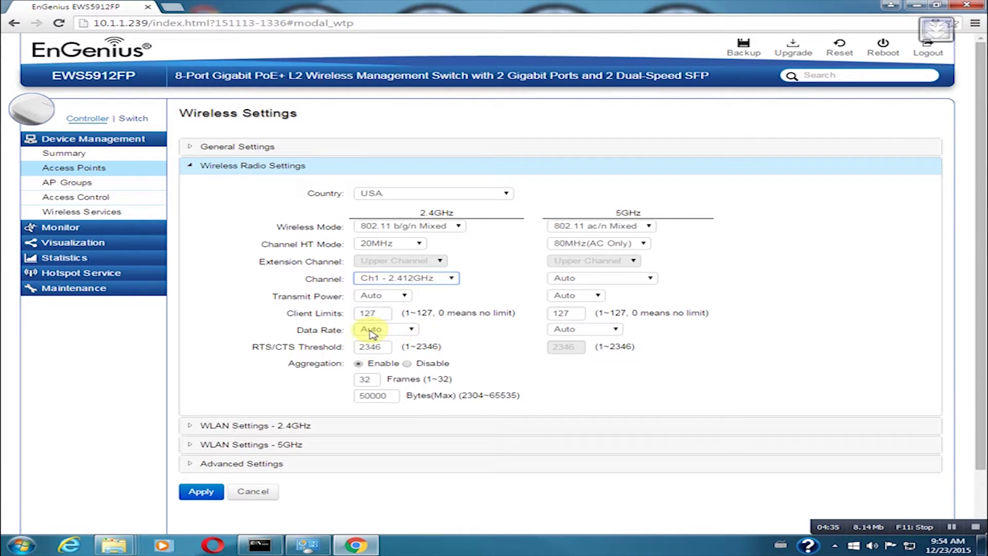
{"action": "left_click", "coordinate": [395, 296]}
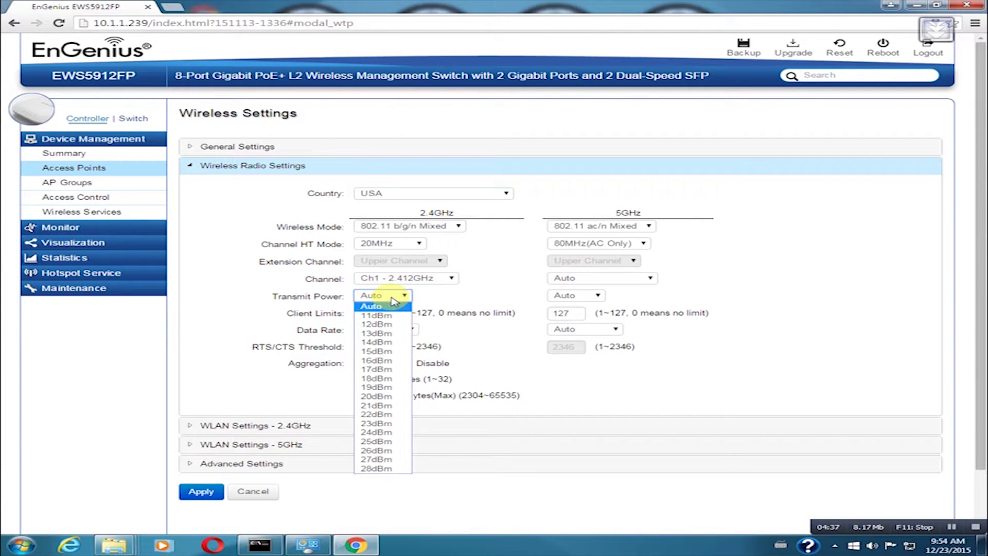
{"action": "left_click", "coordinate": [388, 343]}
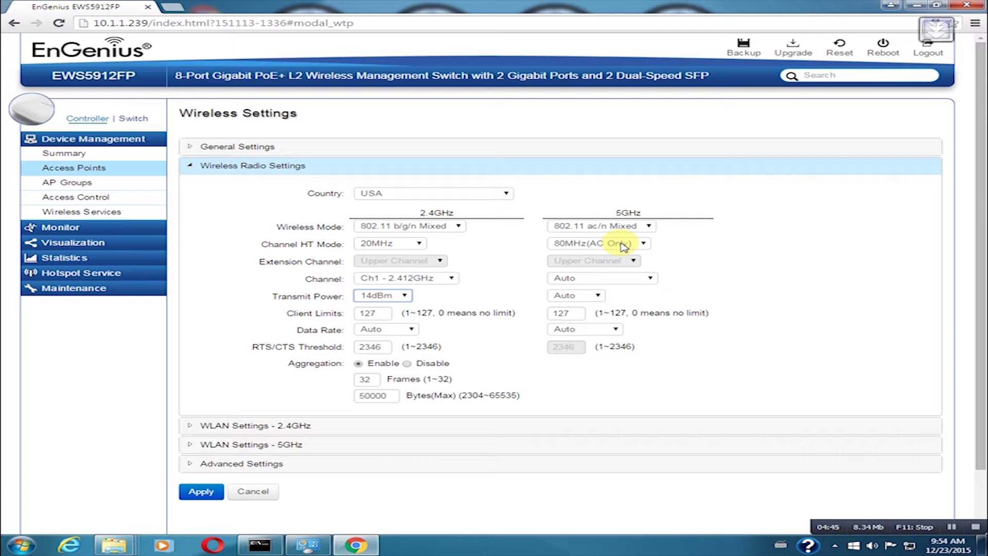
Step: Choose Ch149 - 5.745GHz and 21dBm transmit power for the 5GHz radio
{"action": "left_click", "coordinate": [613, 280]}
{"action": "left_click", "coordinate": [613, 280]}
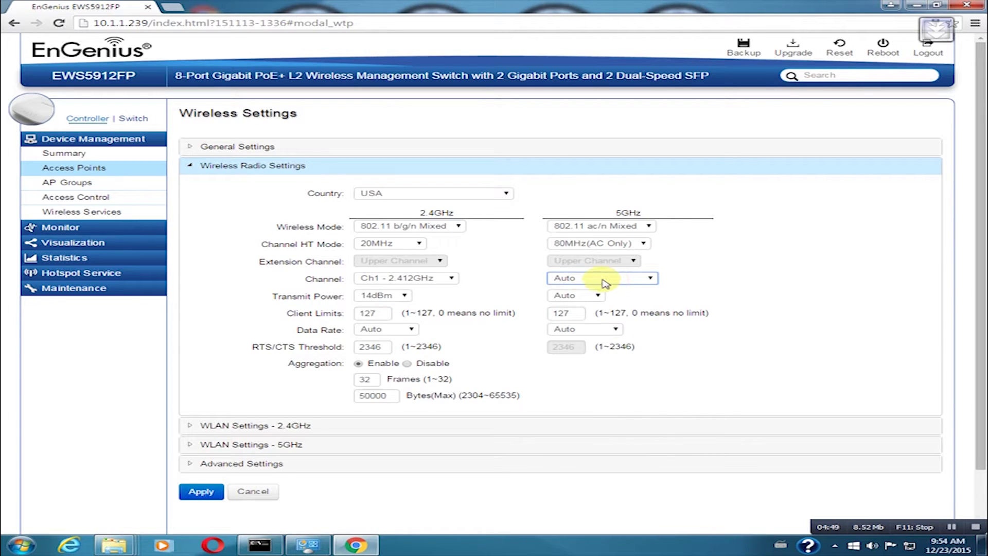
{"action": "left_click", "coordinate": [605, 282]}
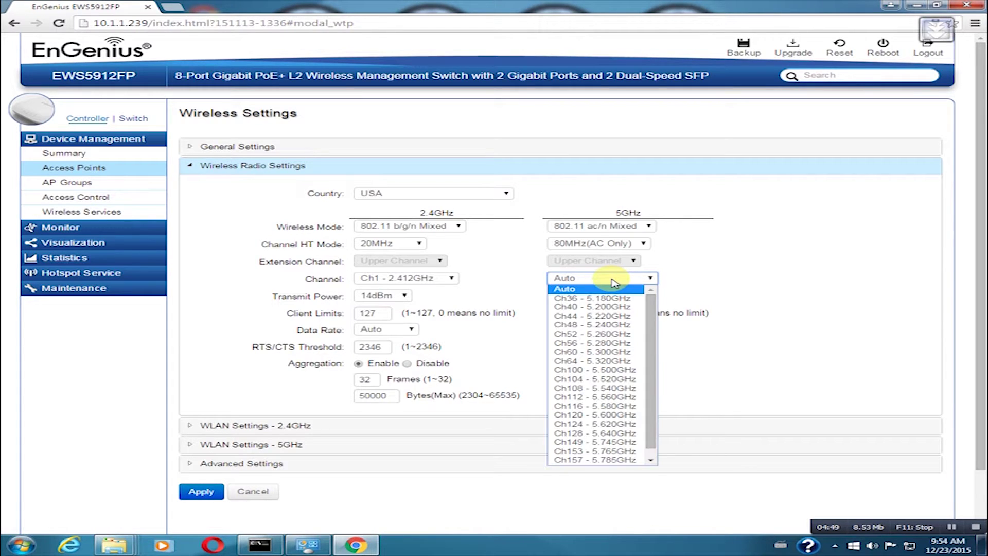
{"action": "left_click", "coordinate": [587, 445]}
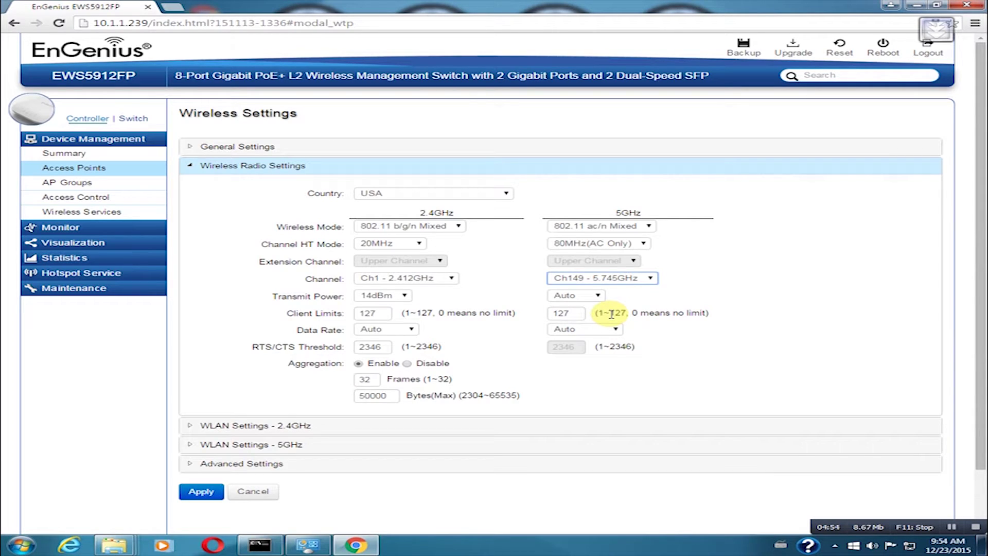
{"action": "left_click", "coordinate": [586, 298]}
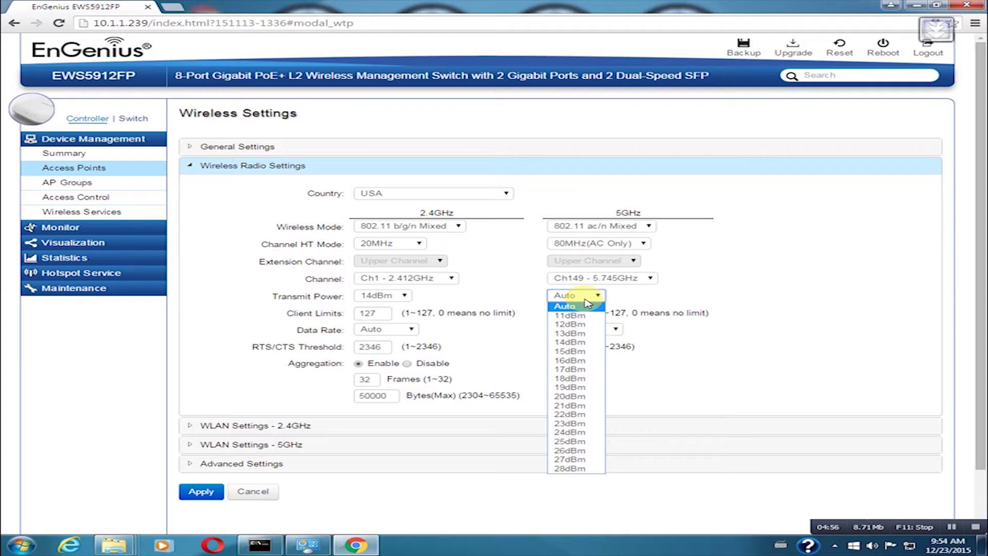
{"action": "left_click", "coordinate": [573, 406]}
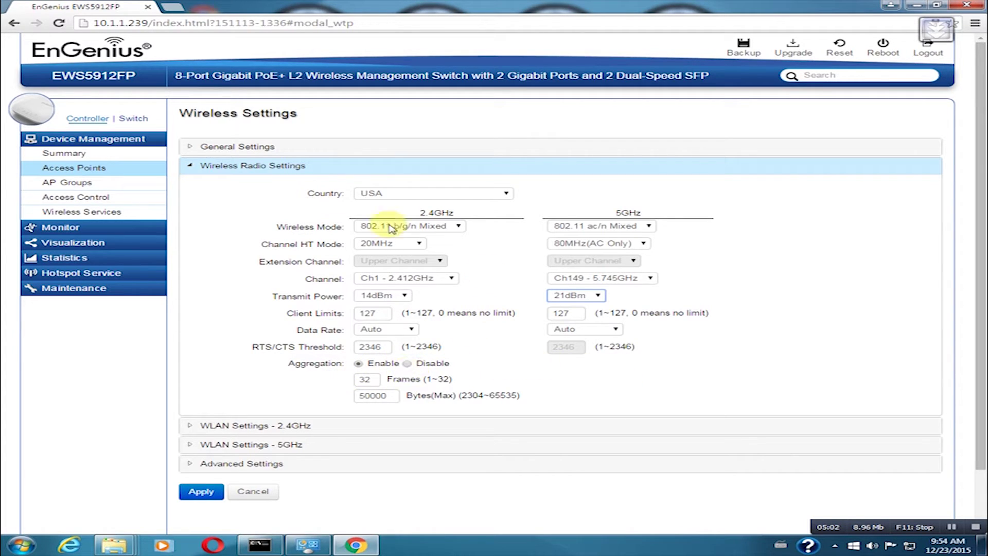
Step: Open the first 2.4GHz SSID's settings and leave VLAN isolation disabled
{"action": "scroll", "coordinate": [318, 211], "scroll_direction": "down", "scroll_amount": 1}
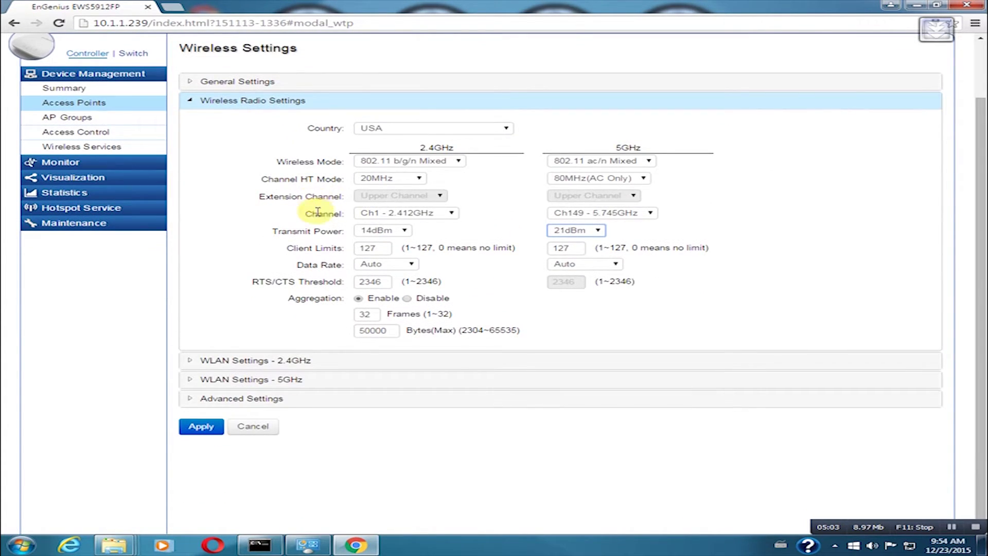
{"action": "left_click", "coordinate": [281, 363]}
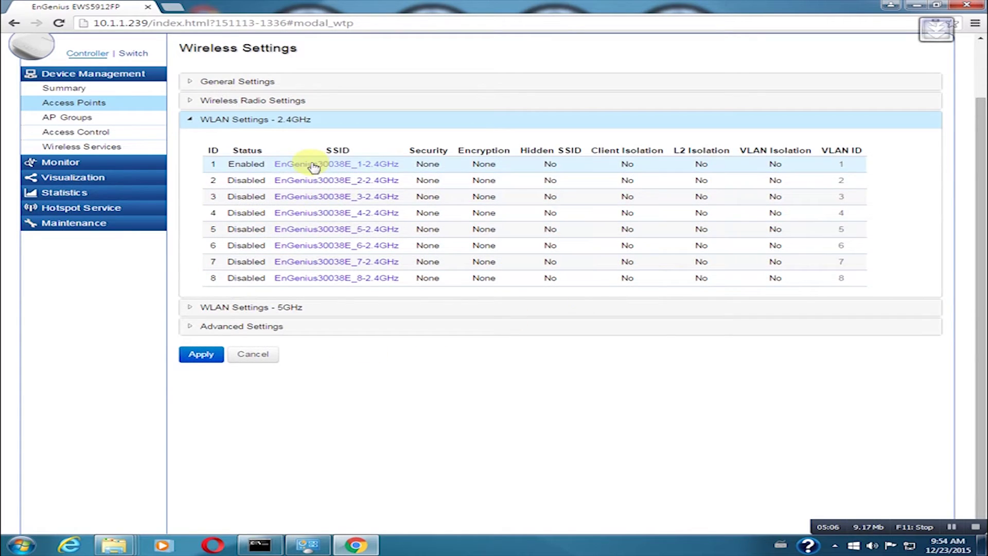
{"action": "left_click", "coordinate": [329, 163]}
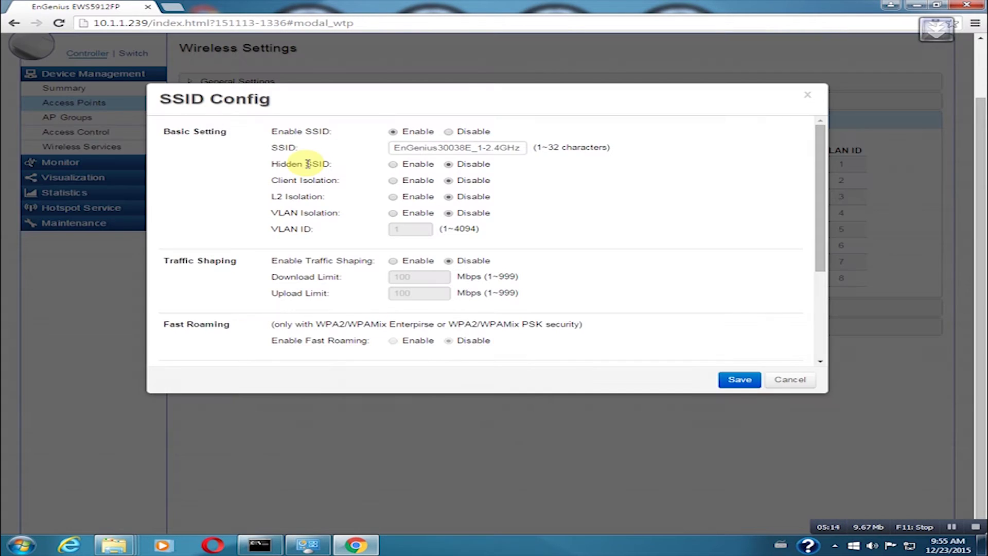
{"action": "left_click", "coordinate": [393, 213]}
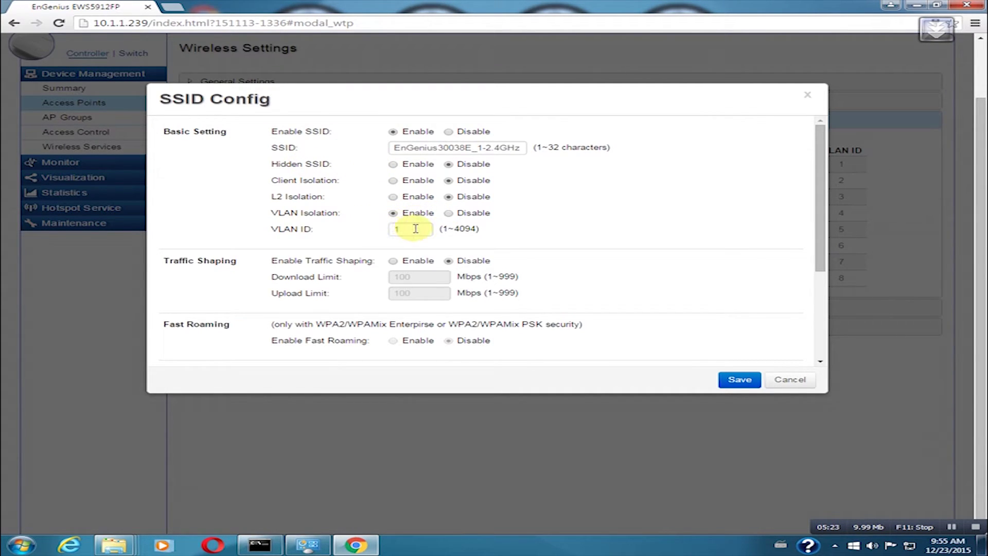
{"action": "double_click", "coordinate": [422, 227]}
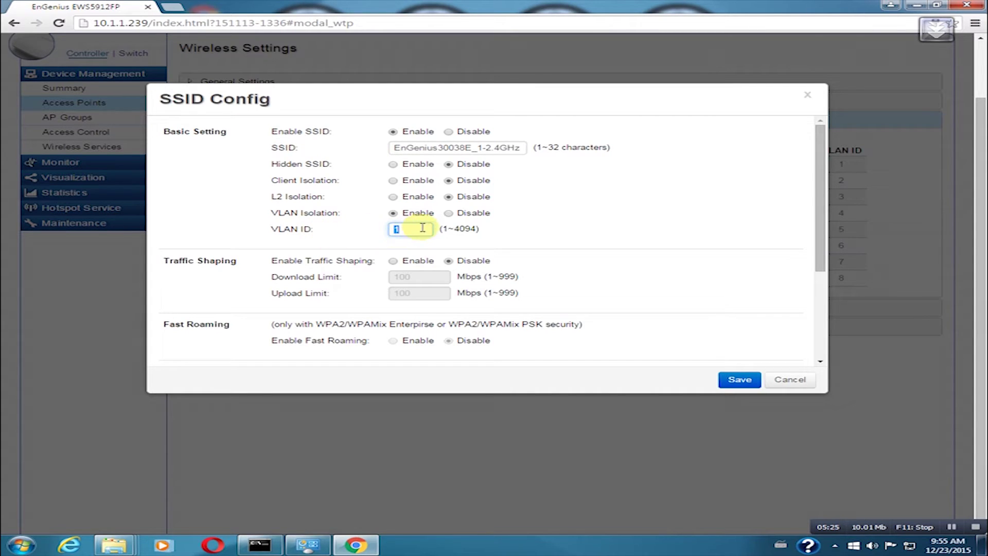
{"action": "left_click", "coordinate": [448, 214]}
Step: Secure the SSID with WPA2-PSK, AES encryption and a passphrase, then save
{"action": "scroll", "coordinate": [564, 286], "scroll_direction": "down", "scroll_amount": 2}
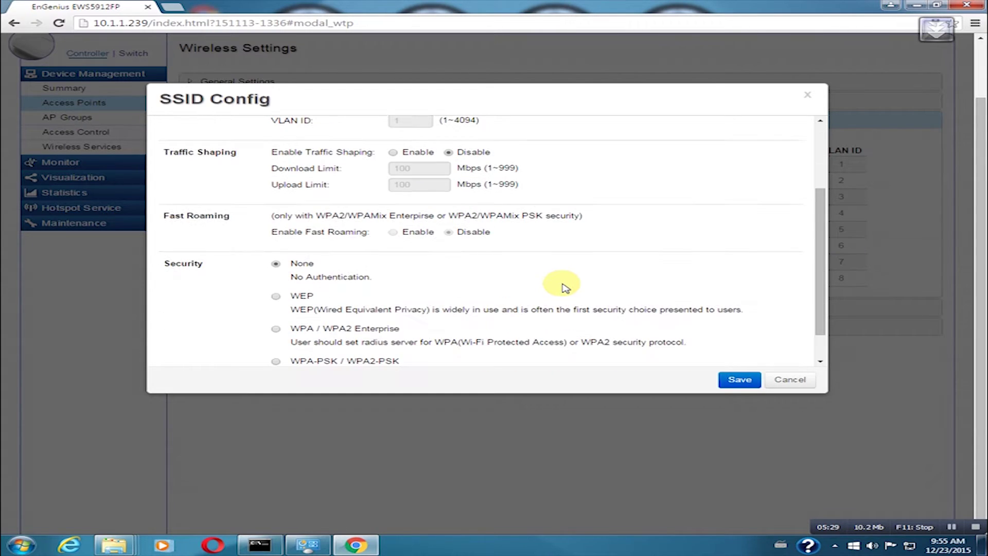
{"action": "scroll", "coordinate": [564, 286], "scroll_direction": "down", "scroll_amount": 1}
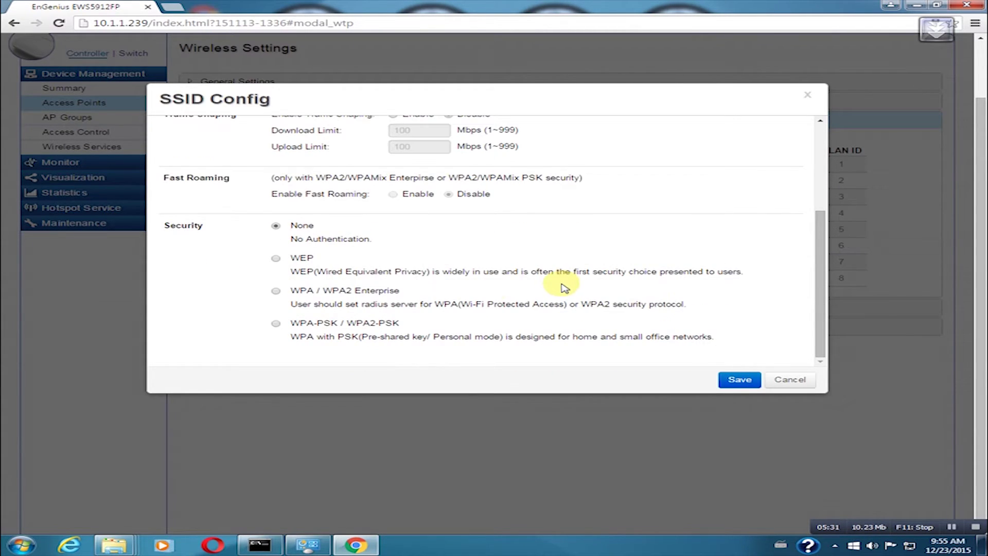
{"action": "left_click", "coordinate": [277, 323]}
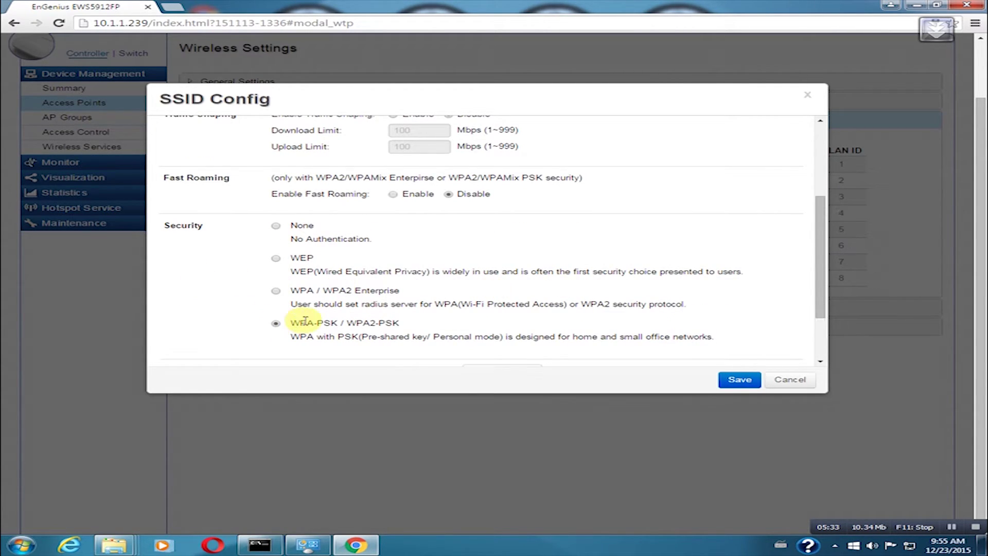
{"action": "scroll", "coordinate": [401, 301], "scroll_direction": "down", "scroll_amount": 2}
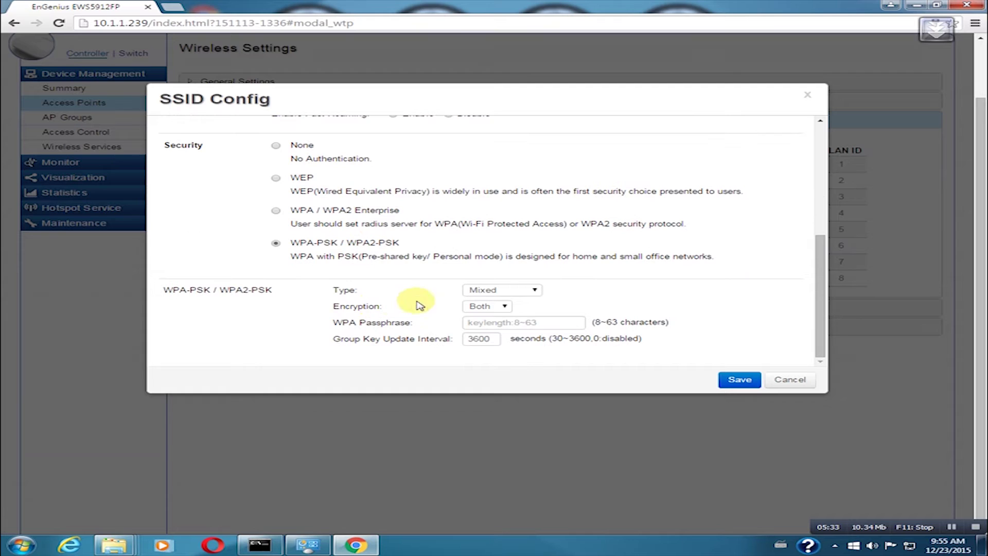
{"action": "left_click", "coordinate": [522, 292]}
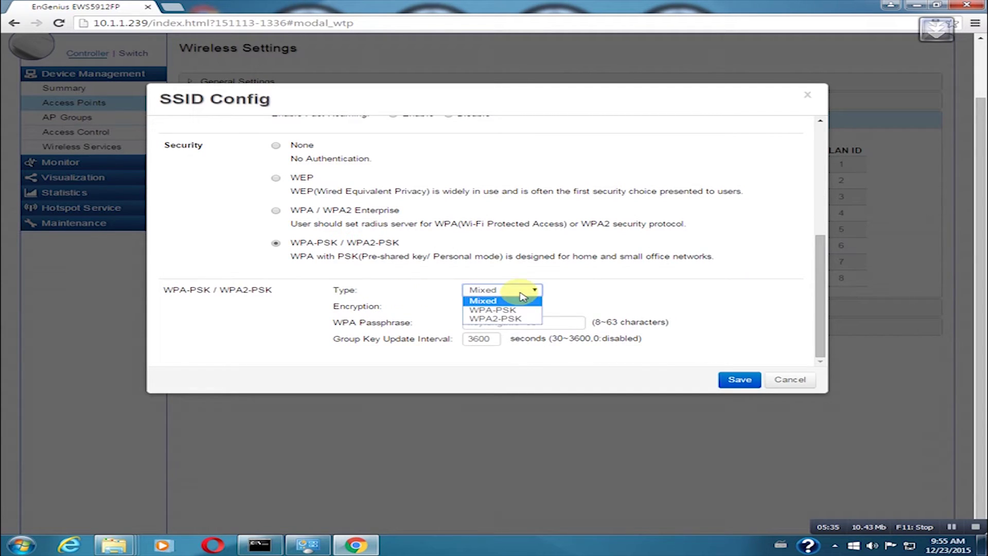
{"action": "left_click", "coordinate": [499, 318]}
{"action": "left_click", "coordinate": [494, 307]}
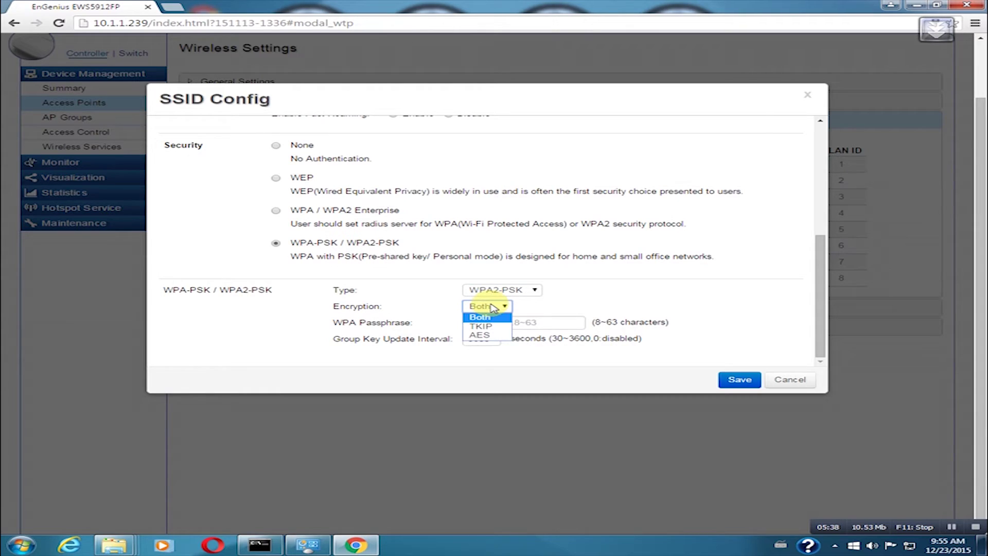
{"action": "left_click", "coordinate": [481, 334]}
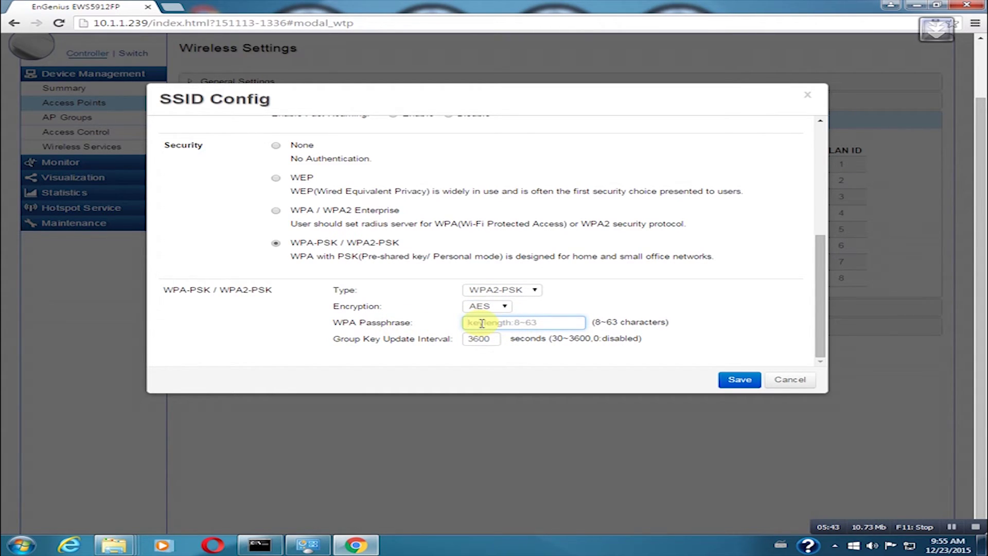
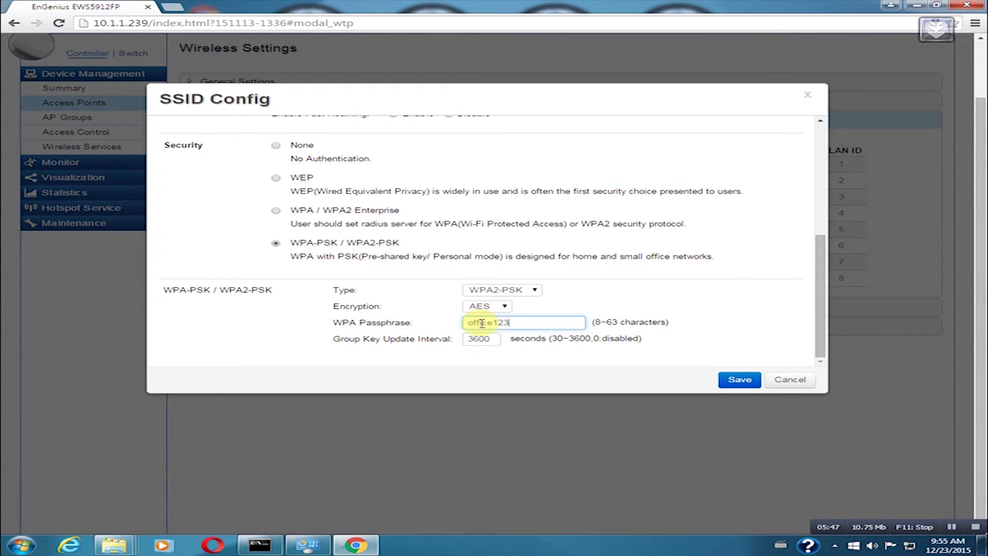
{"action": "left_click", "coordinate": [741, 381]}
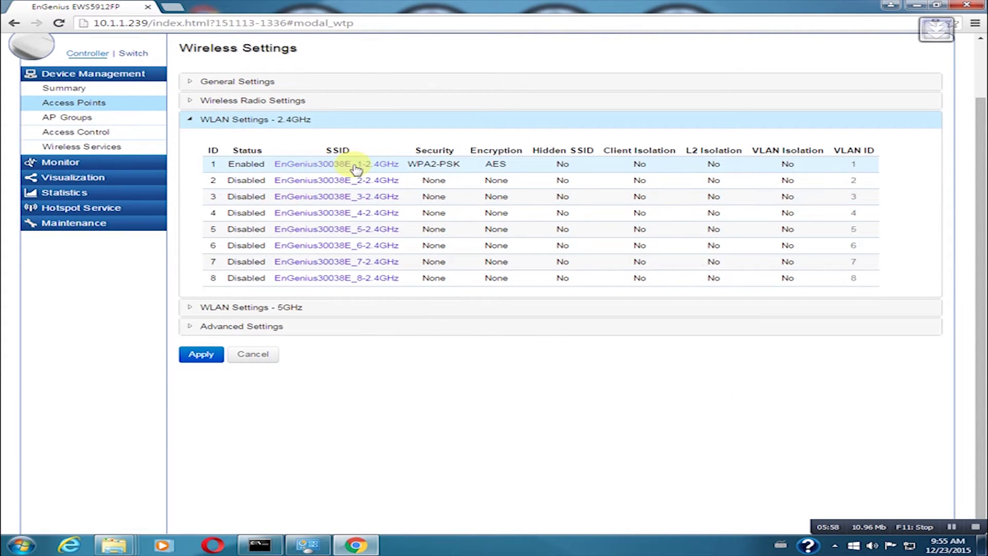
Step: Replace the first 2.4GHz SSID's name with 'Office' and save its settings
{"action": "left_click", "coordinate": [357, 165]}
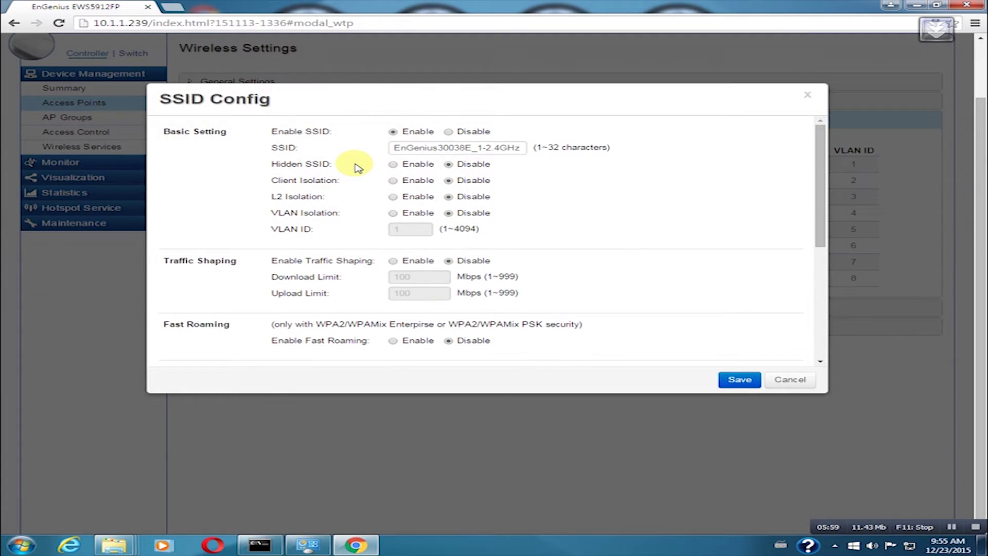
{"action": "triple_click", "coordinate": [479, 147]}
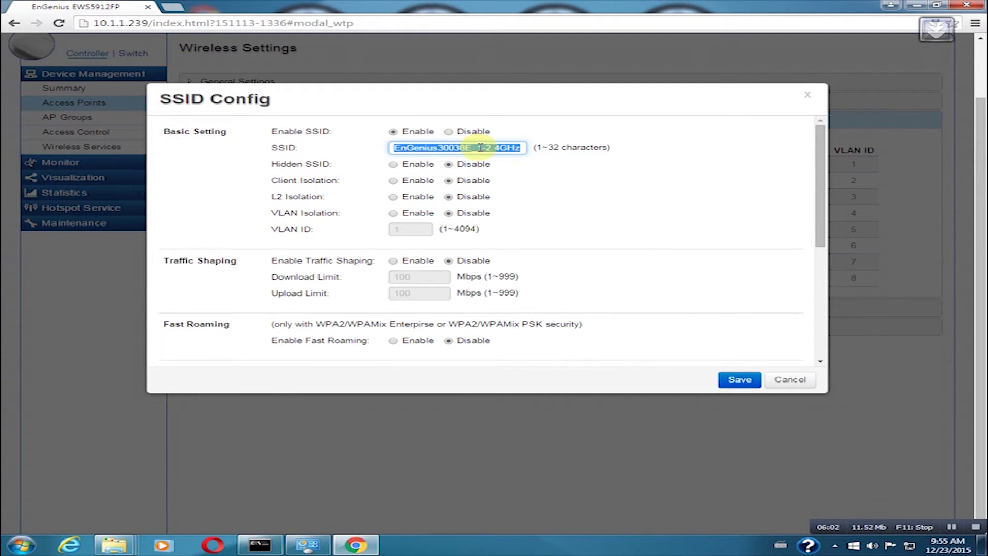
{"action": "type", "text": "Office"}
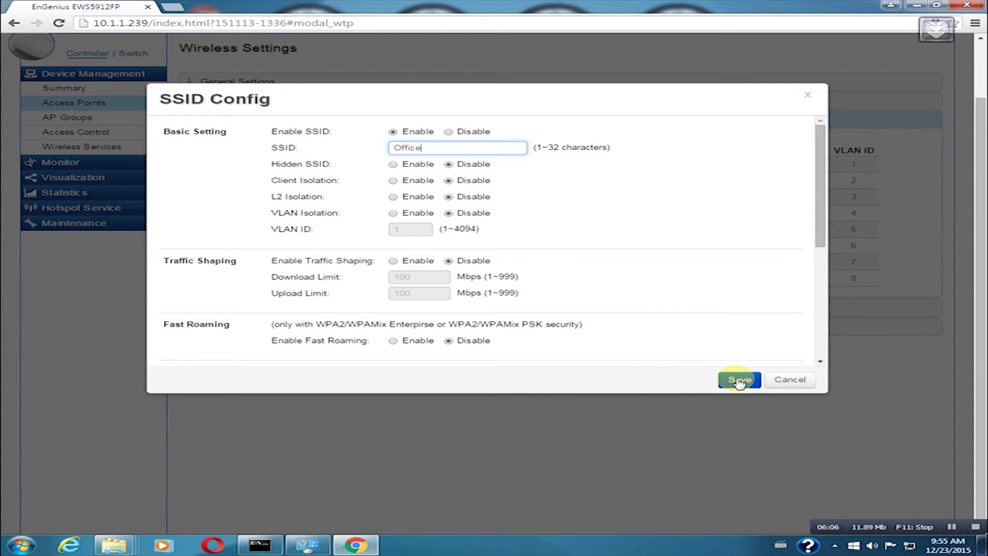
{"action": "scroll", "coordinate": [719, 323], "scroll_direction": "down", "scroll_amount": 4}
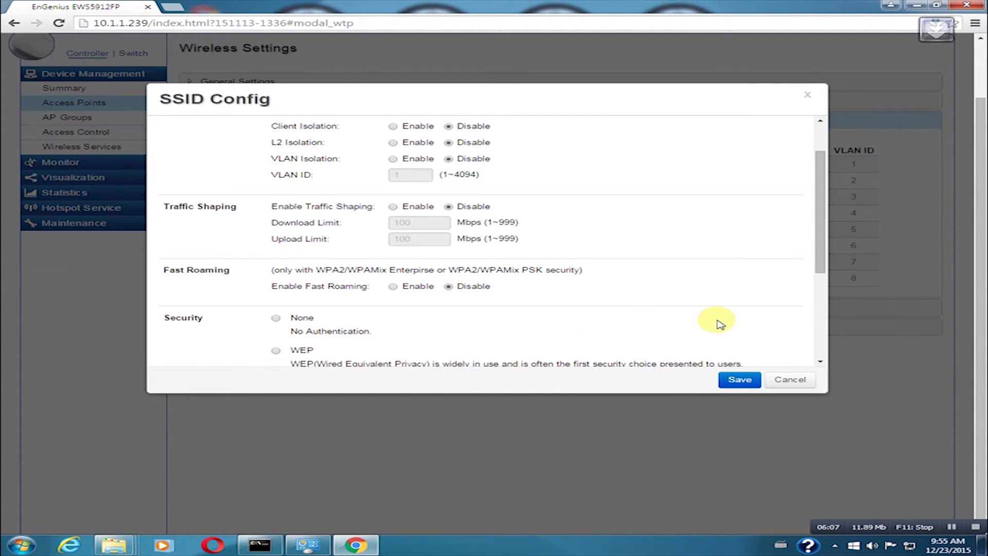
{"action": "left_click", "coordinate": [738, 381]}
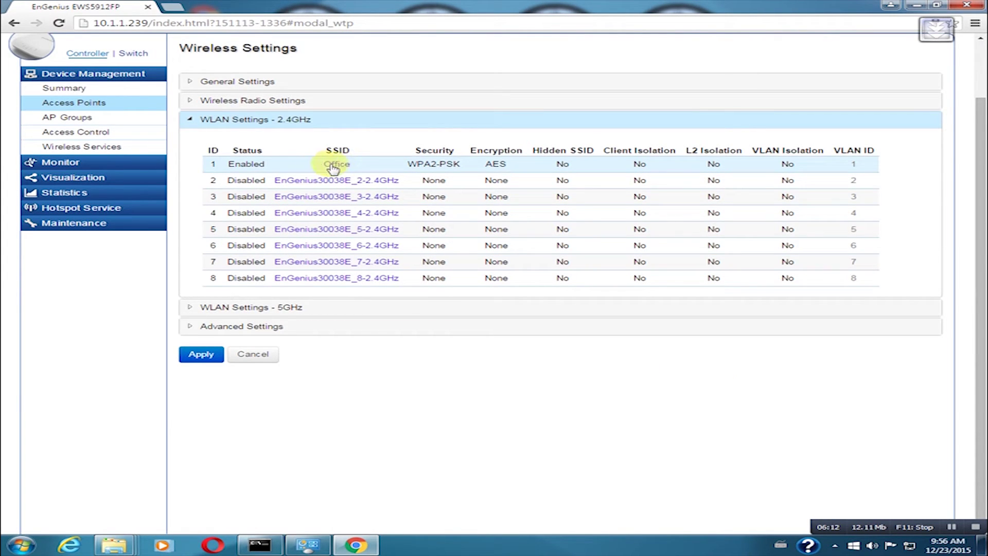
Step: Rename the first 5GHz SSID to Office
{"action": "left_click", "coordinate": [271, 308]}
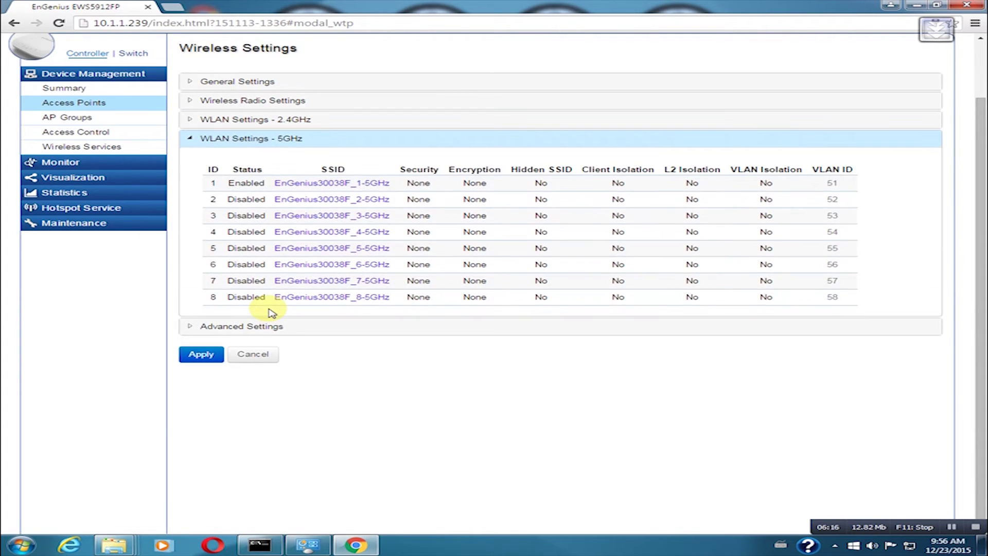
{"action": "left_click", "coordinate": [326, 186]}
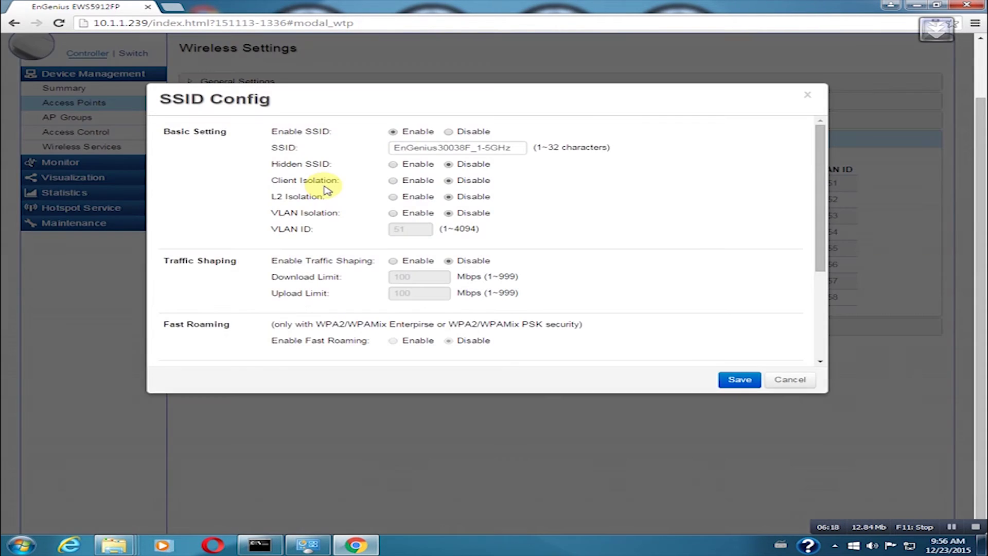
{"action": "double_click", "coordinate": [462, 147]}
{"action": "type", "text": "Office"}
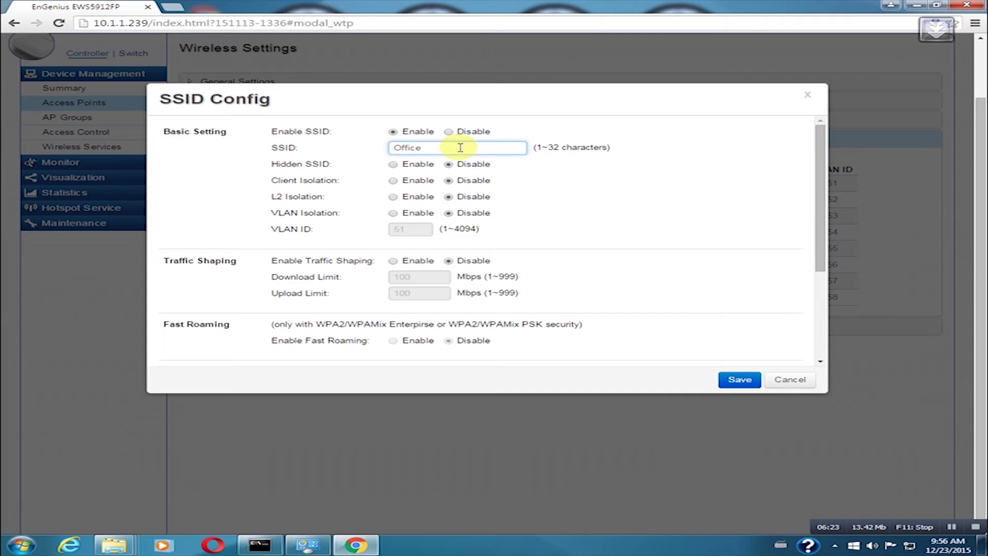
Step: Secure the 5GHz Office SSID with WPA2-PSK, AES encryption and a passphrase, then save
{"action": "scroll", "coordinate": [416, 263], "scroll_direction": "down", "scroll_amount": 3}
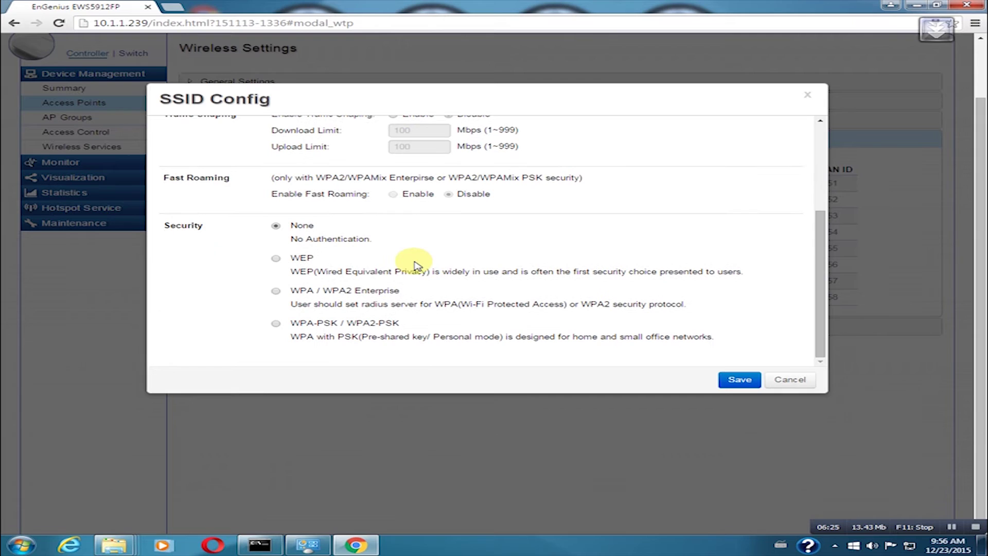
{"action": "left_click", "coordinate": [276, 324]}
{"action": "scroll", "coordinate": [361, 309], "scroll_direction": "down", "scroll_amount": 2}
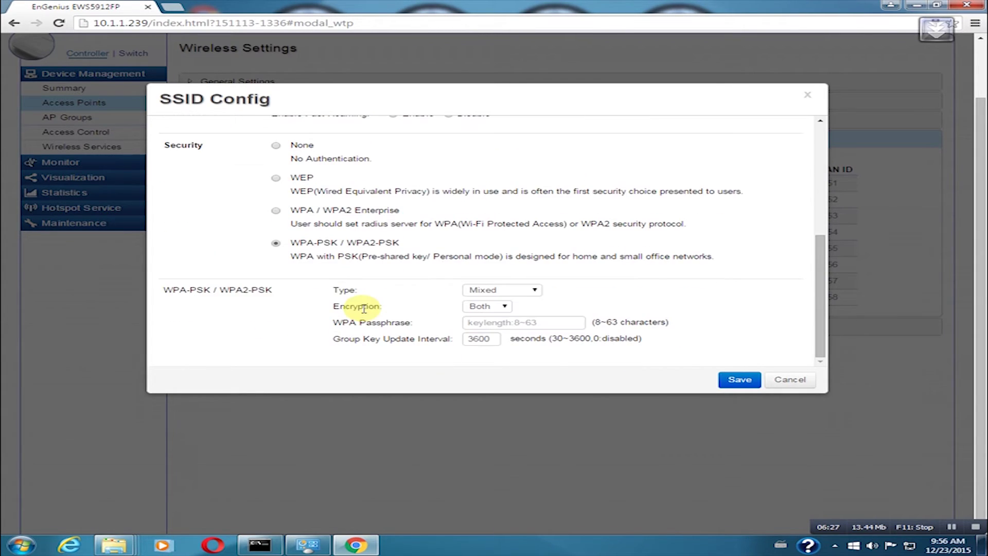
{"action": "left_click", "coordinate": [508, 293]}
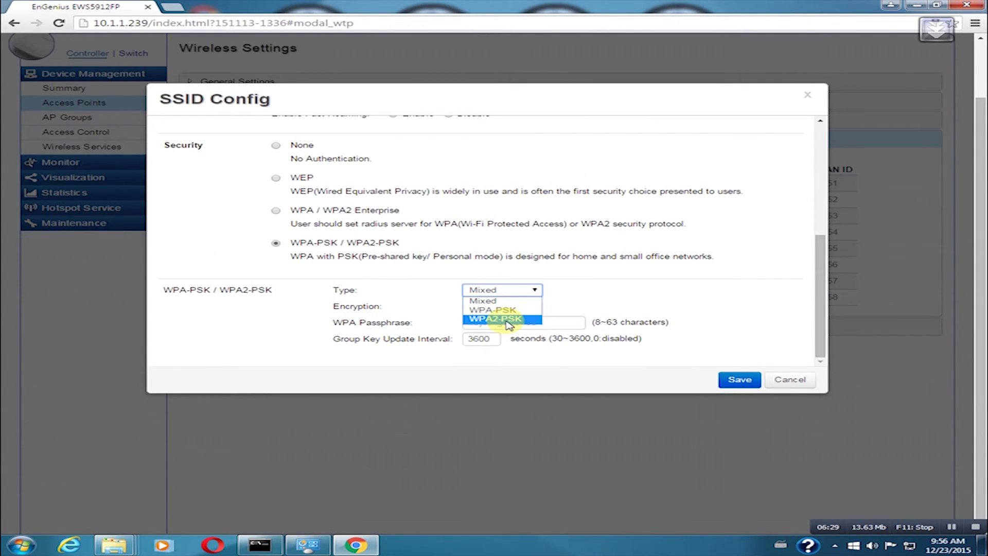
{"action": "left_click", "coordinate": [494, 318]}
{"action": "left_click", "coordinate": [504, 305]}
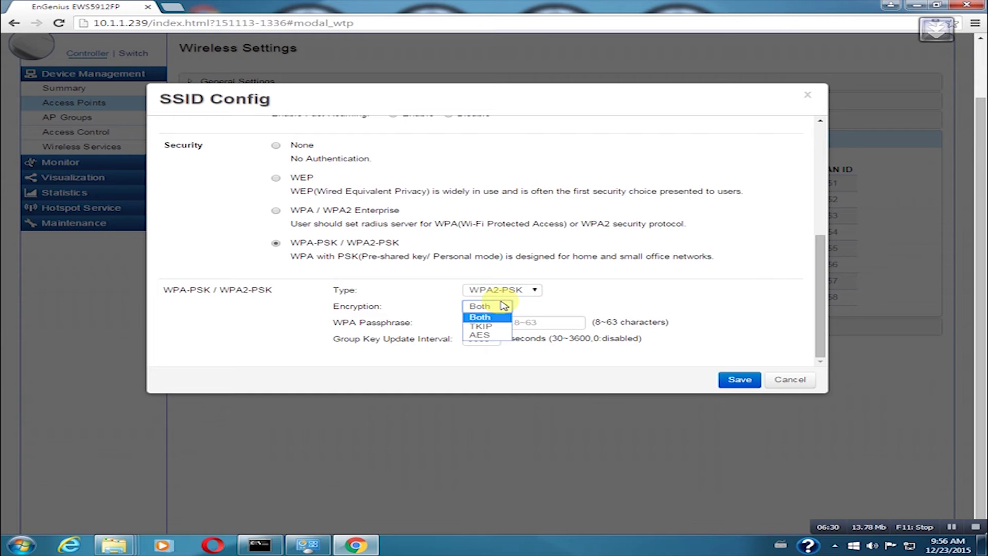
{"action": "left_click", "coordinate": [479, 335]}
{"action": "left_click", "coordinate": [491, 323]}
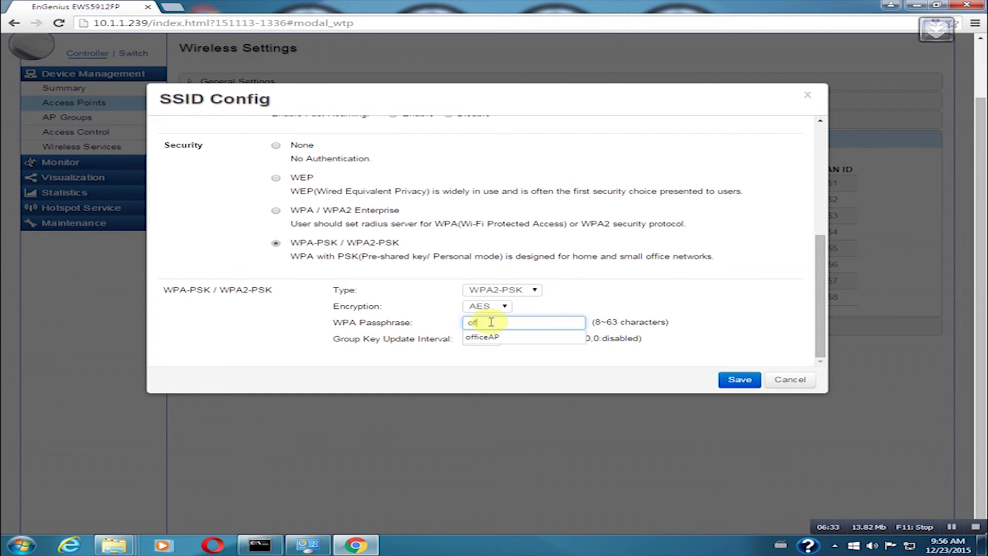
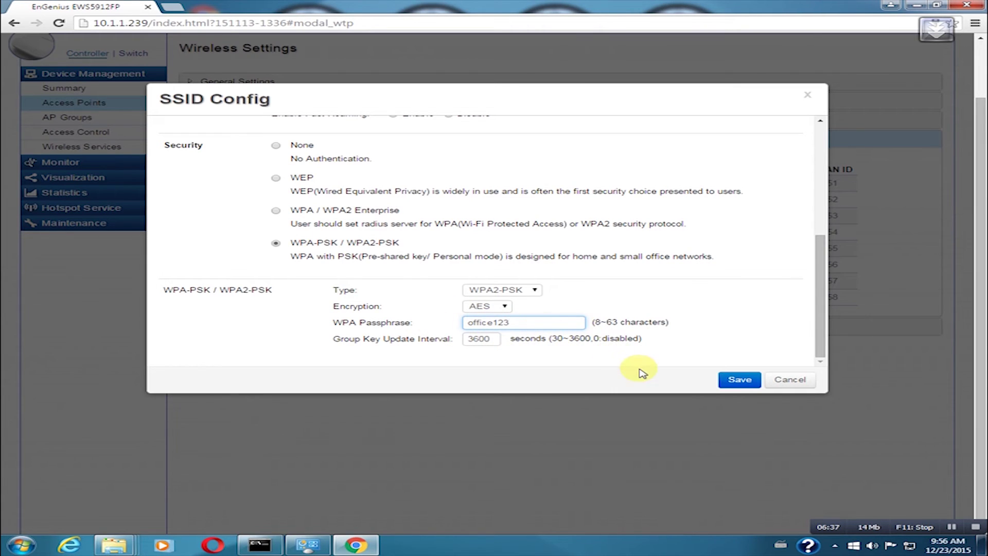
{"action": "left_click", "coordinate": [739, 380]}
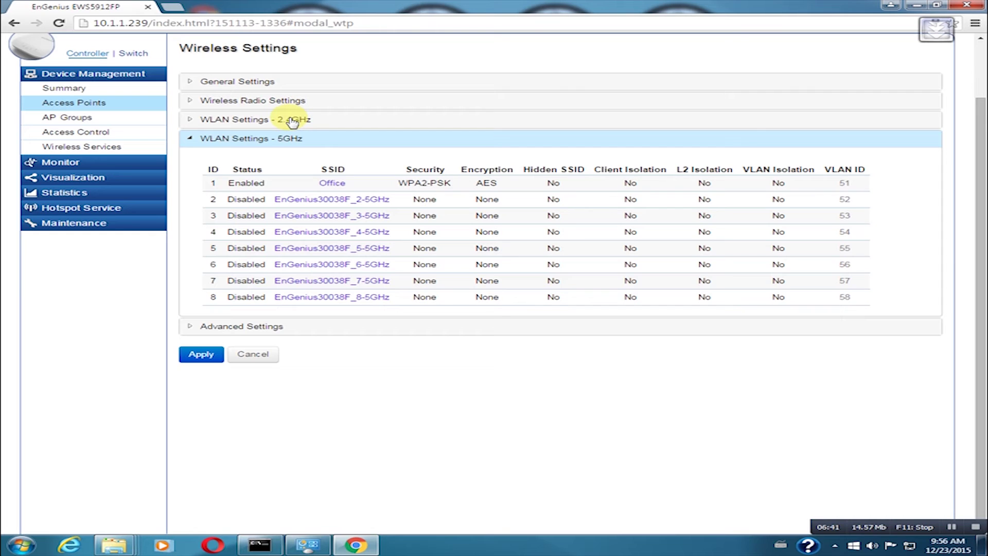
Step: Set Band Steering in the advanced wireless settings to Force 5GHz
{"action": "left_click", "coordinate": [260, 329]}
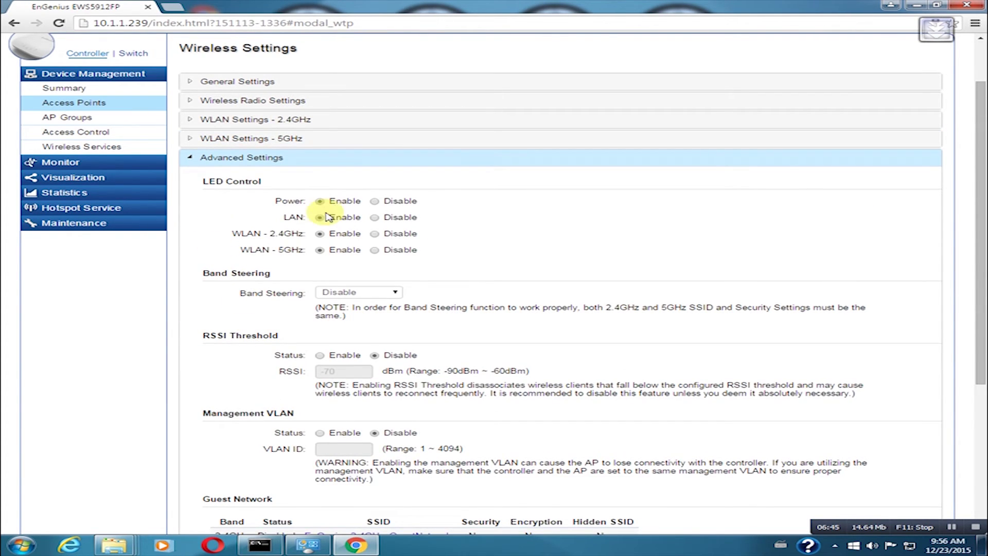
{"action": "left_click", "coordinate": [358, 293]}
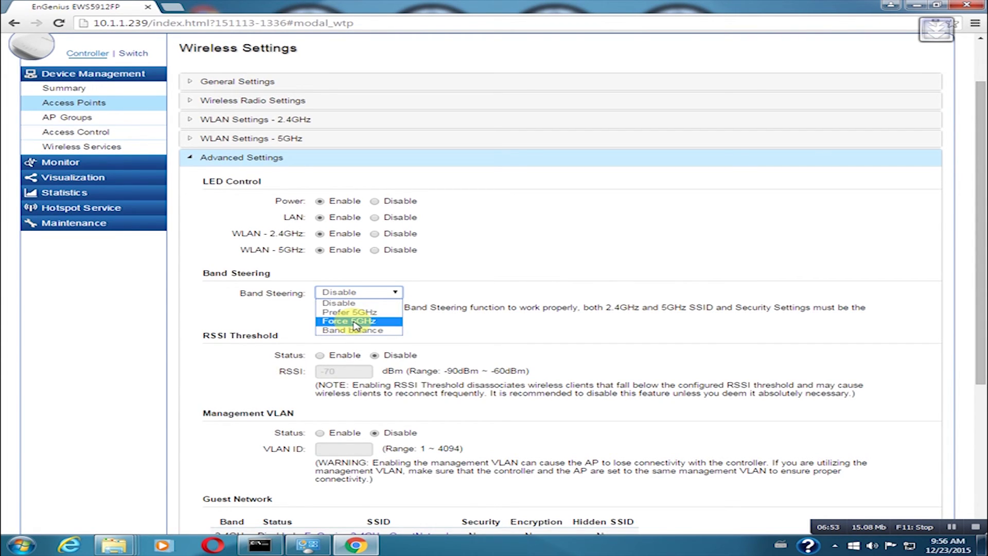
{"action": "left_click", "coordinate": [355, 322]}
{"action": "scroll", "coordinate": [350, 309], "scroll_direction": "down", "scroll_amount": 2}
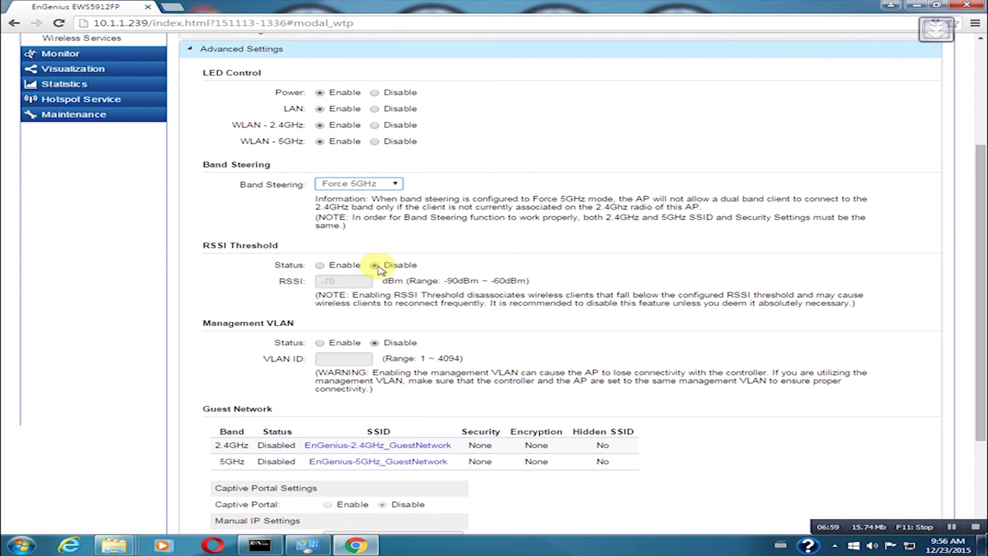
{"action": "scroll", "coordinate": [379, 268], "scroll_direction": "down", "scroll_amount": 3}
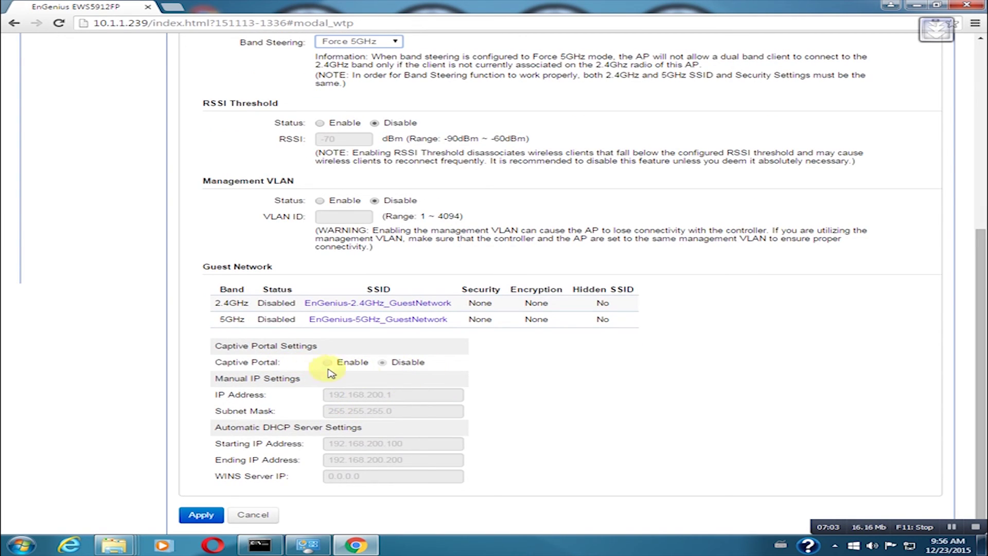
Step: Apply the wireless changes to the OFFICE access point and confirm the success message
{"action": "left_click", "coordinate": [197, 519]}
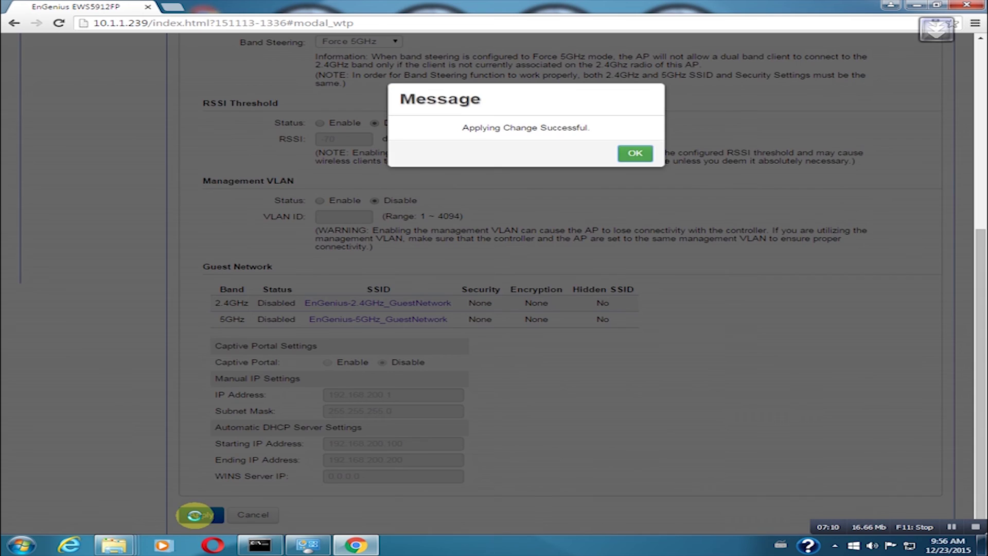
{"action": "left_click", "coordinate": [637, 152]}
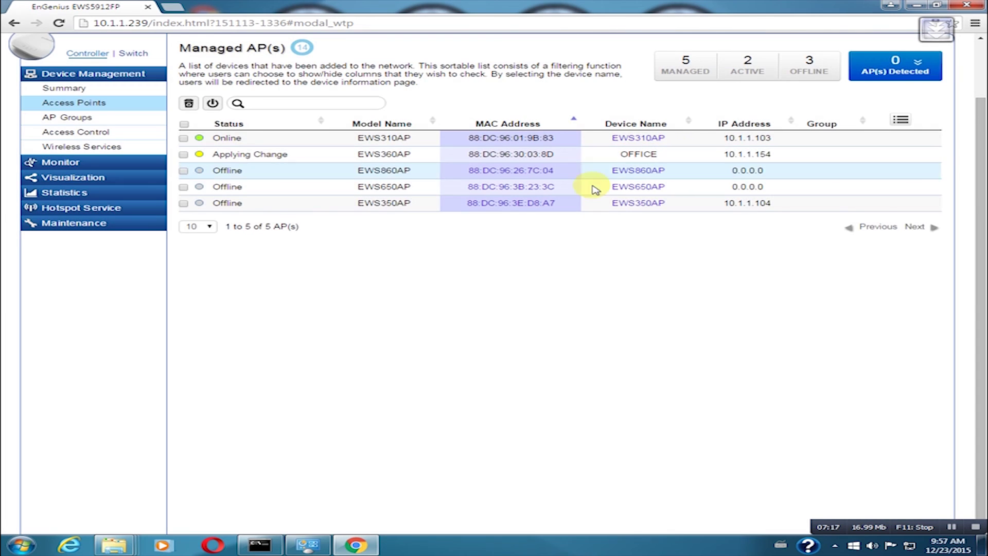